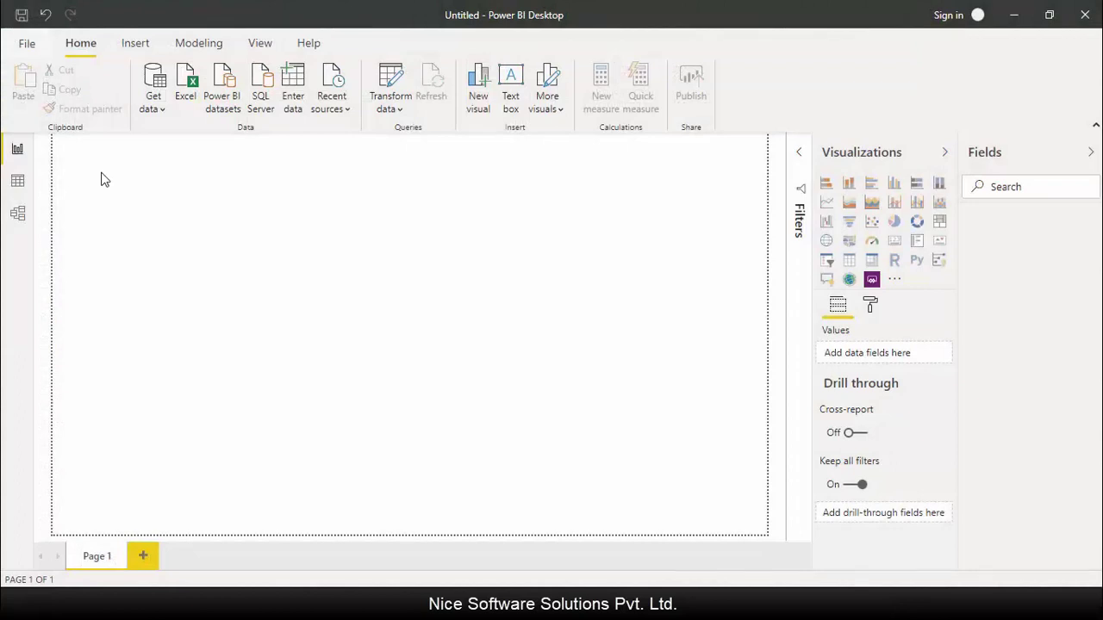
Step: Import the Category Sales Report sheet from Category Sales Report.xlsx and open it in Power Query Editor
{"action": "left_click", "coordinate": [190, 82]}
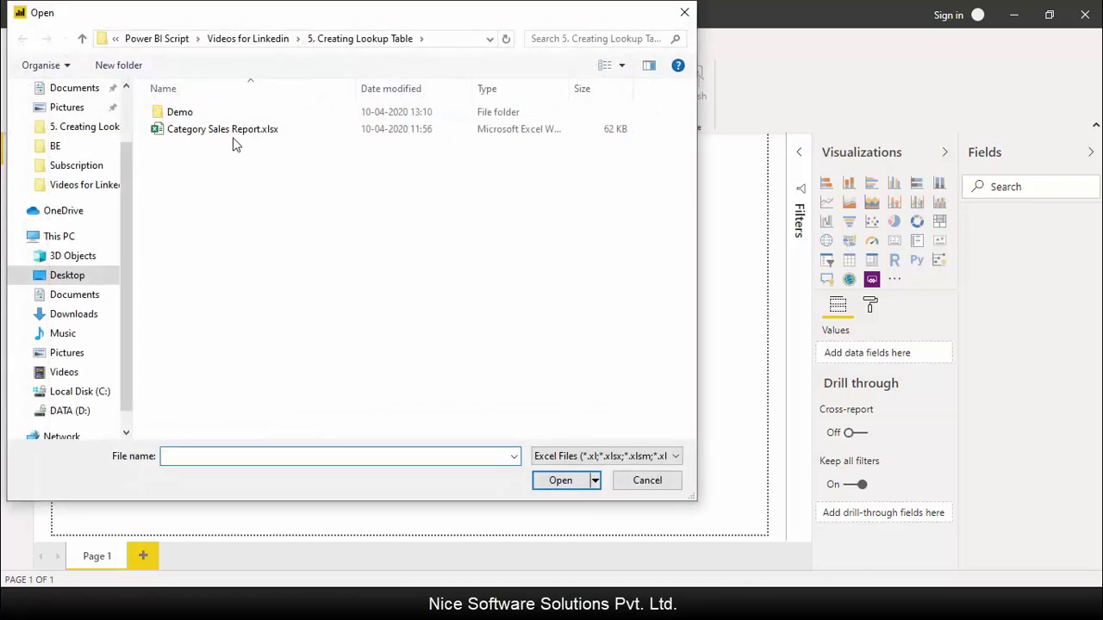
{"action": "left_click", "coordinate": [229, 131]}
{"action": "left_click", "coordinate": [558, 481]}
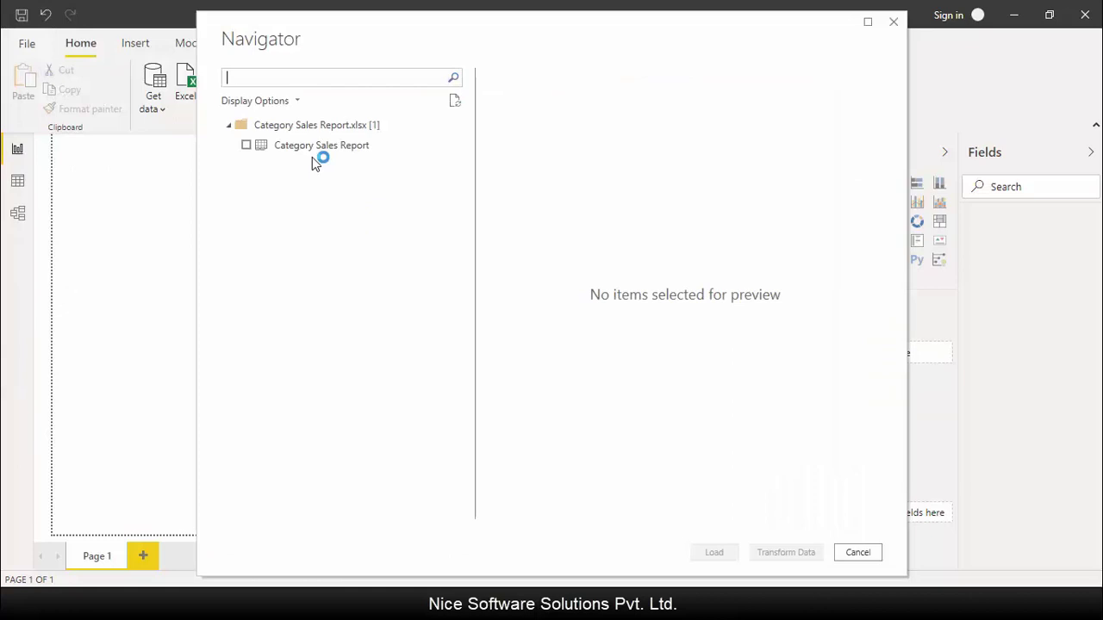
{"action": "left_click", "coordinate": [284, 147]}
{"action": "left_click", "coordinate": [247, 145]}
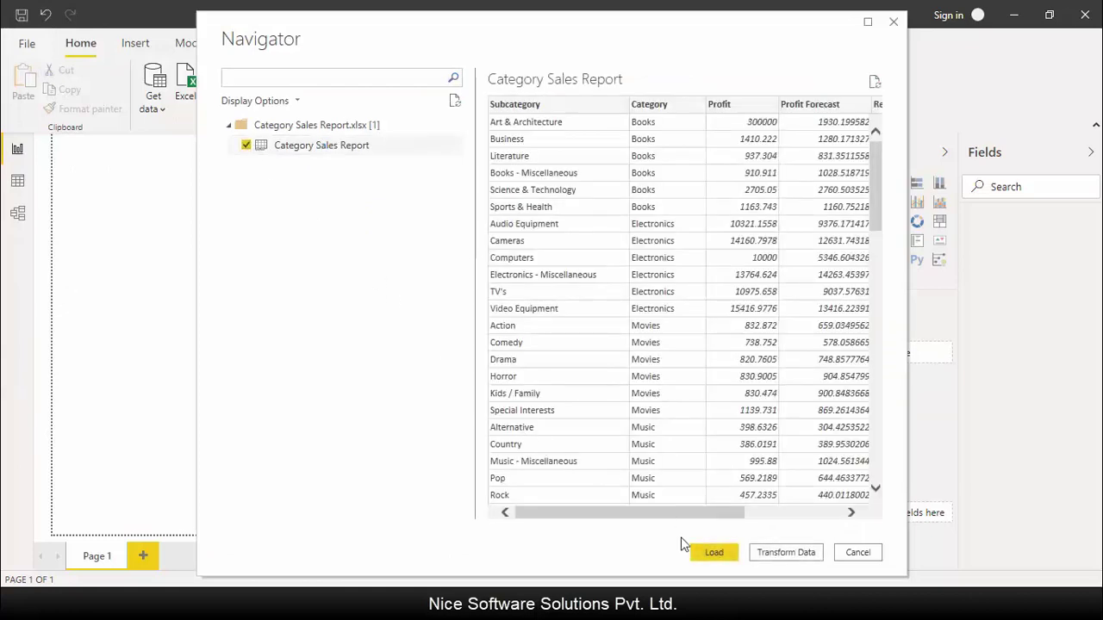
{"action": "left_click", "coordinate": [700, 551]}
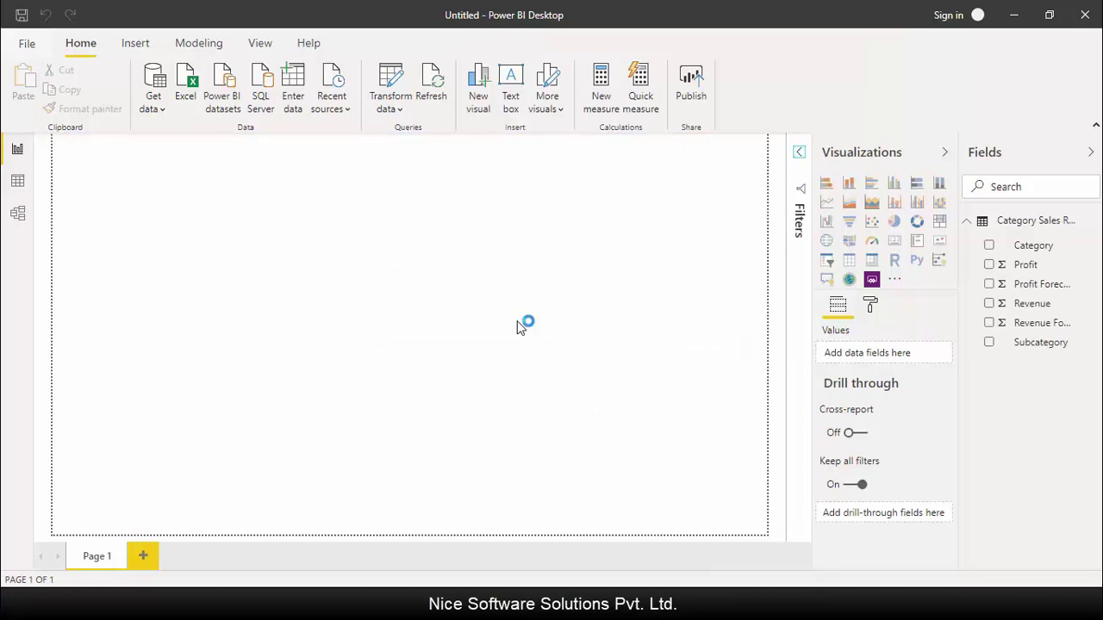
{"action": "left_click", "coordinate": [343, 96]}
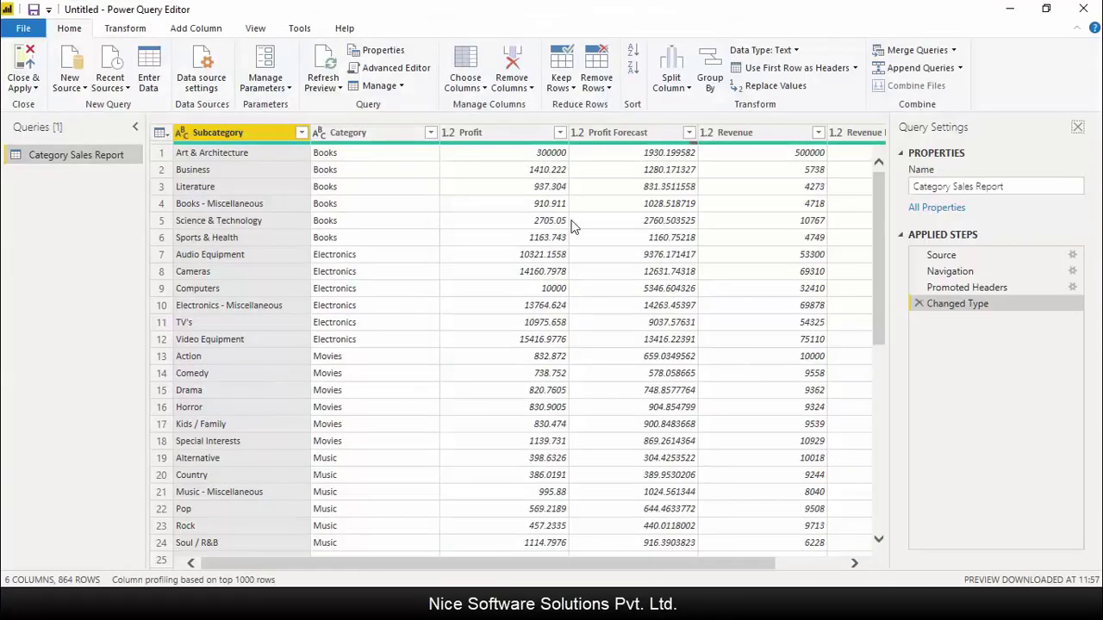
Step: Extract the Category column of Category Sales Report as a new list query
{"action": "left_click", "coordinate": [366, 138]}
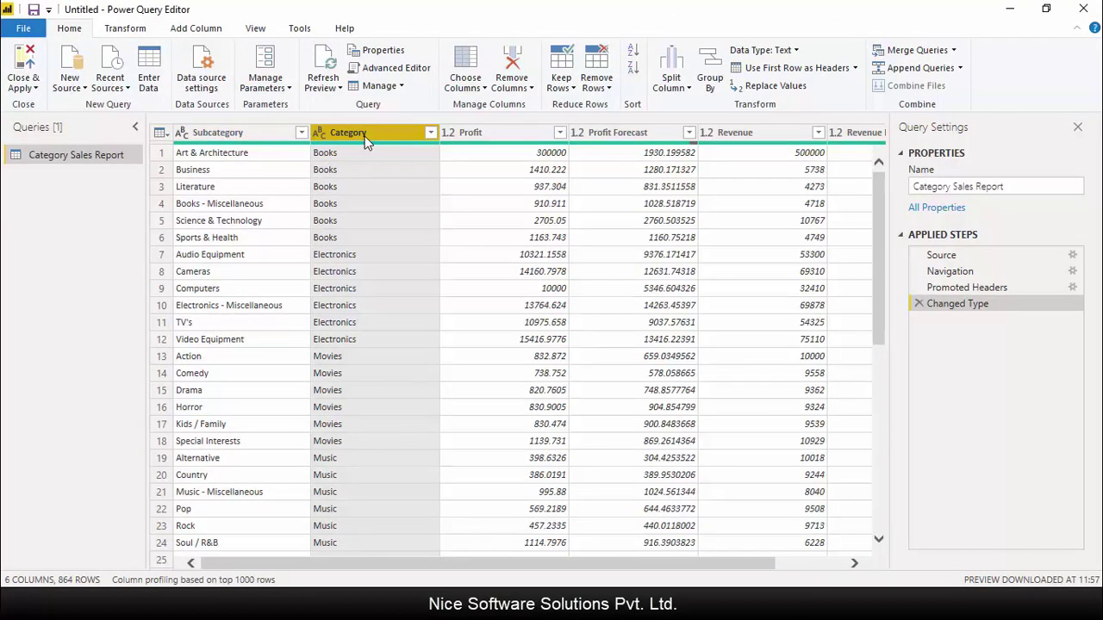
{"action": "right_click", "coordinate": [366, 140]}
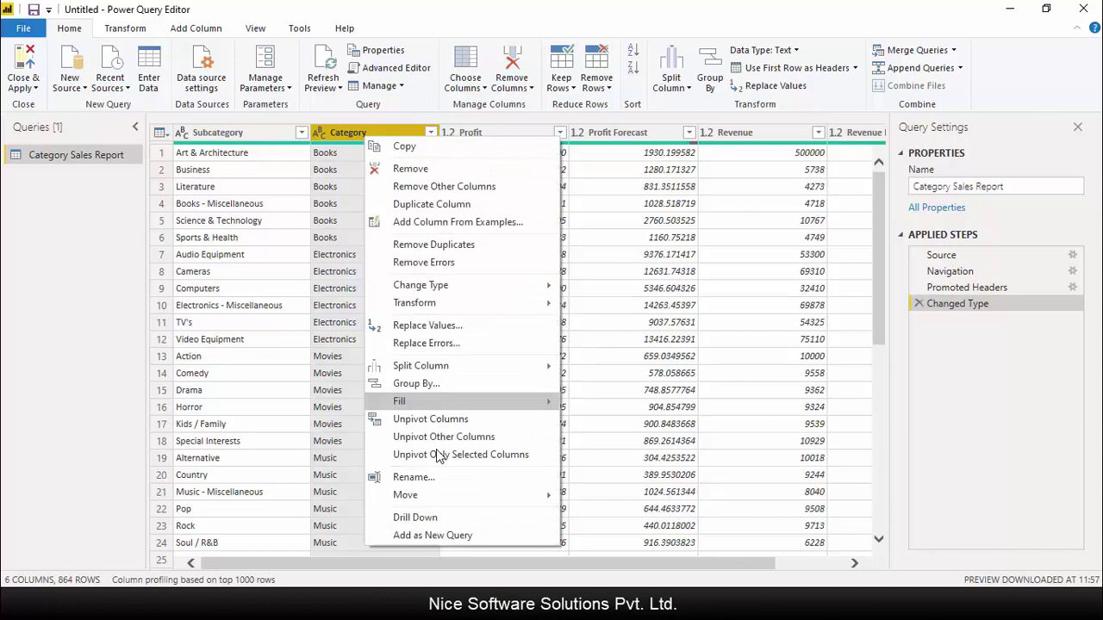
{"action": "left_click", "coordinate": [440, 535]}
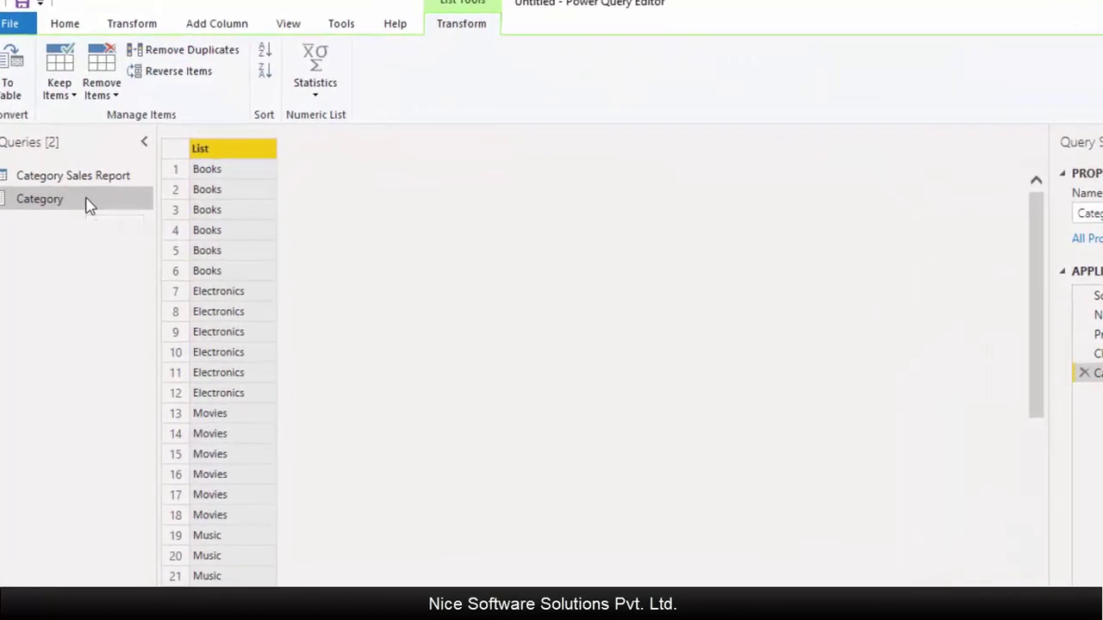
Step: Remove duplicate categories from the list and convert it to a one-column table
{"action": "right_click", "coordinate": [210, 154]}
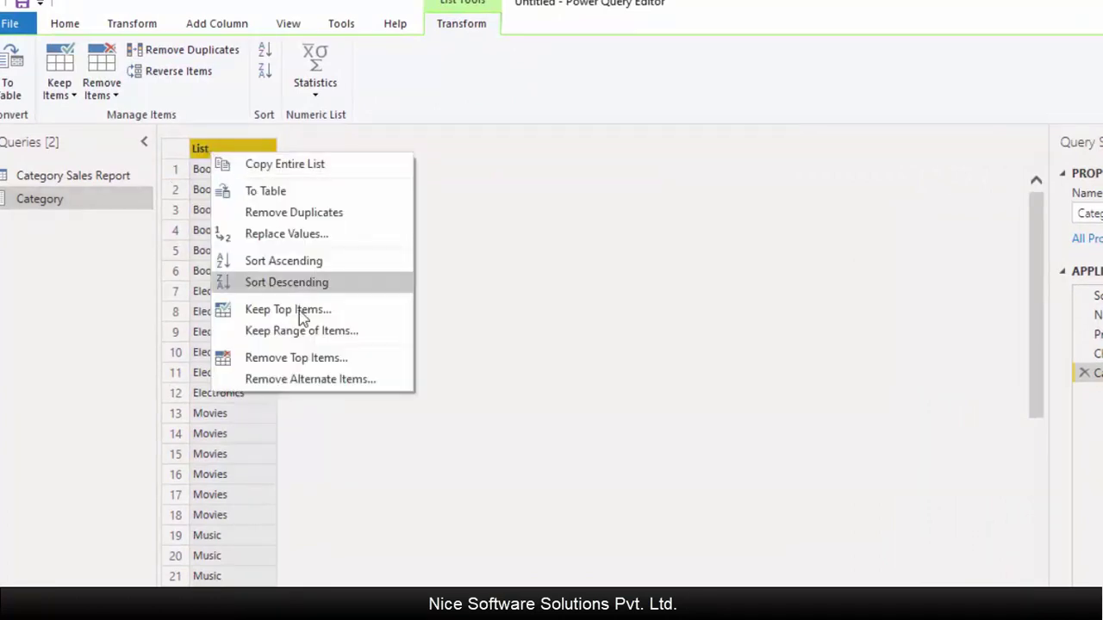
{"action": "left_click", "coordinate": [316, 213]}
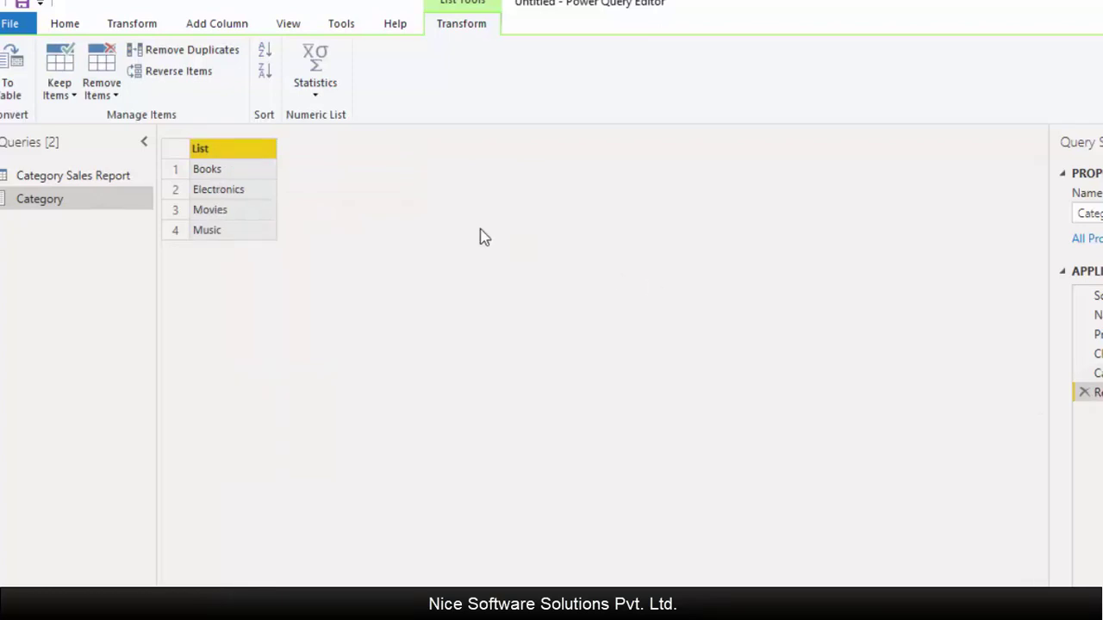
{"action": "left_click", "coordinate": [23, 89]}
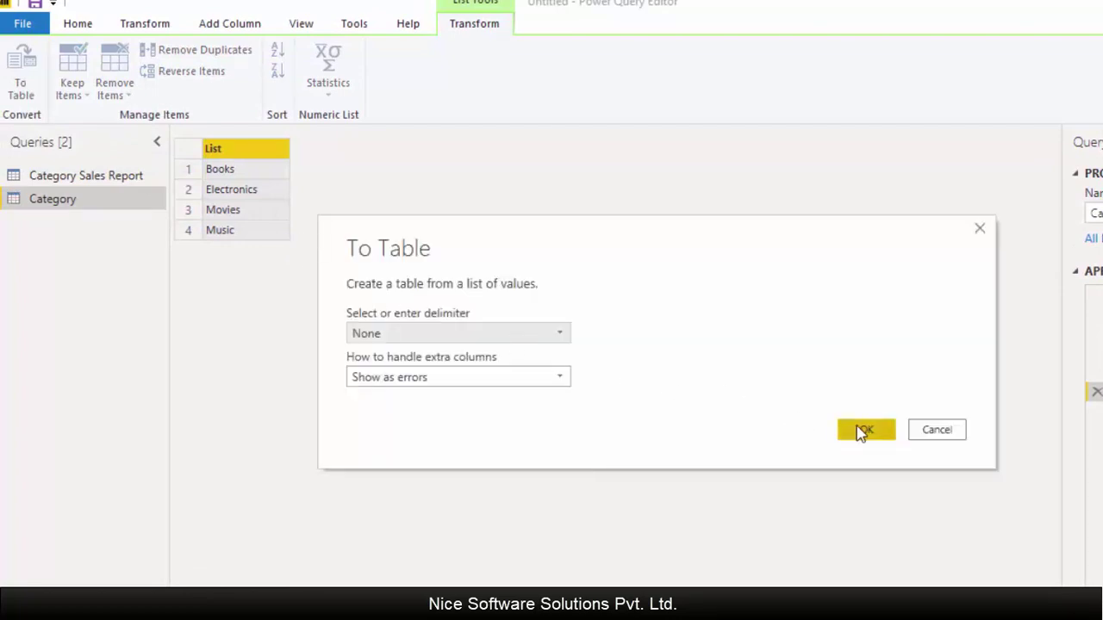
{"action": "left_click", "coordinate": [864, 430]}
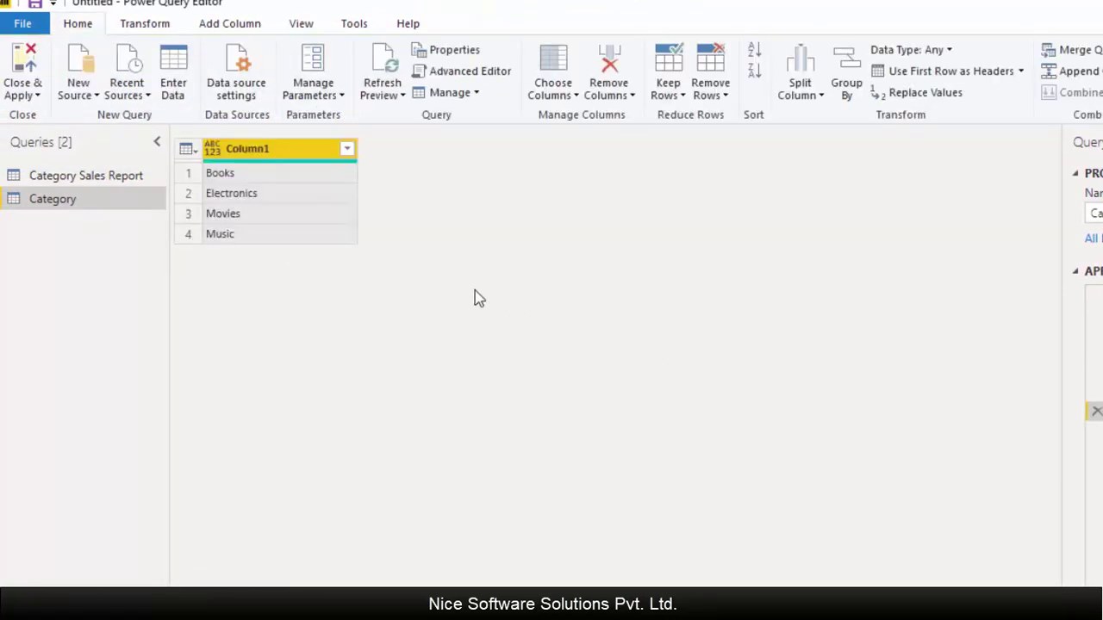
Step: Rename Column1 to Category Description and add an index column starting at 1
{"action": "double_click", "coordinate": [268, 156]}
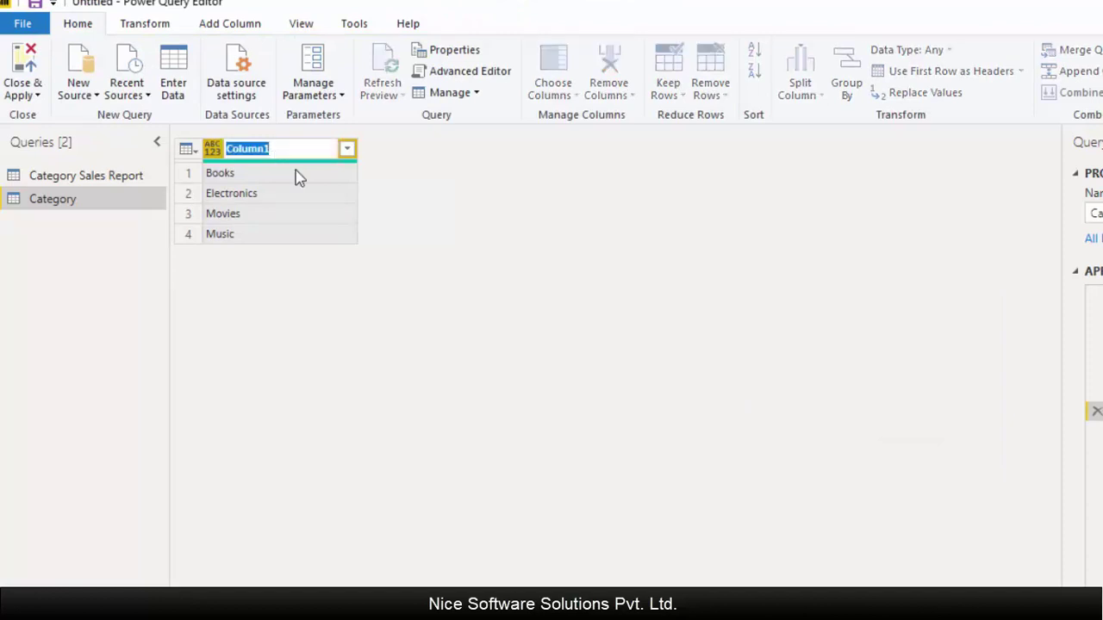
{"action": "type", "text": "Category "}
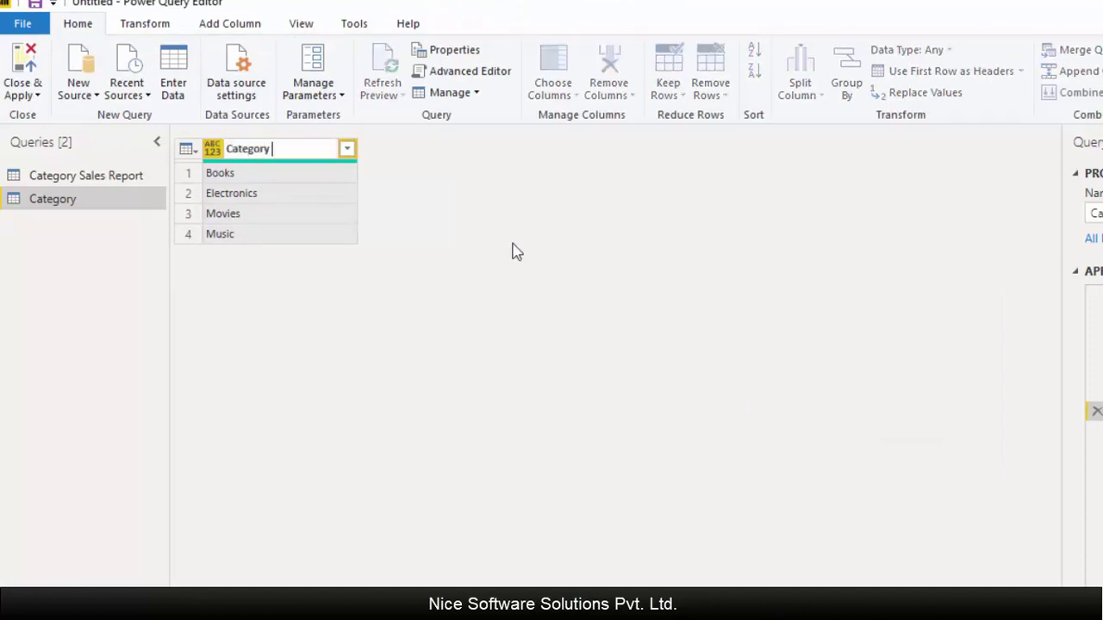
{"action": "type", "text": "Description"}
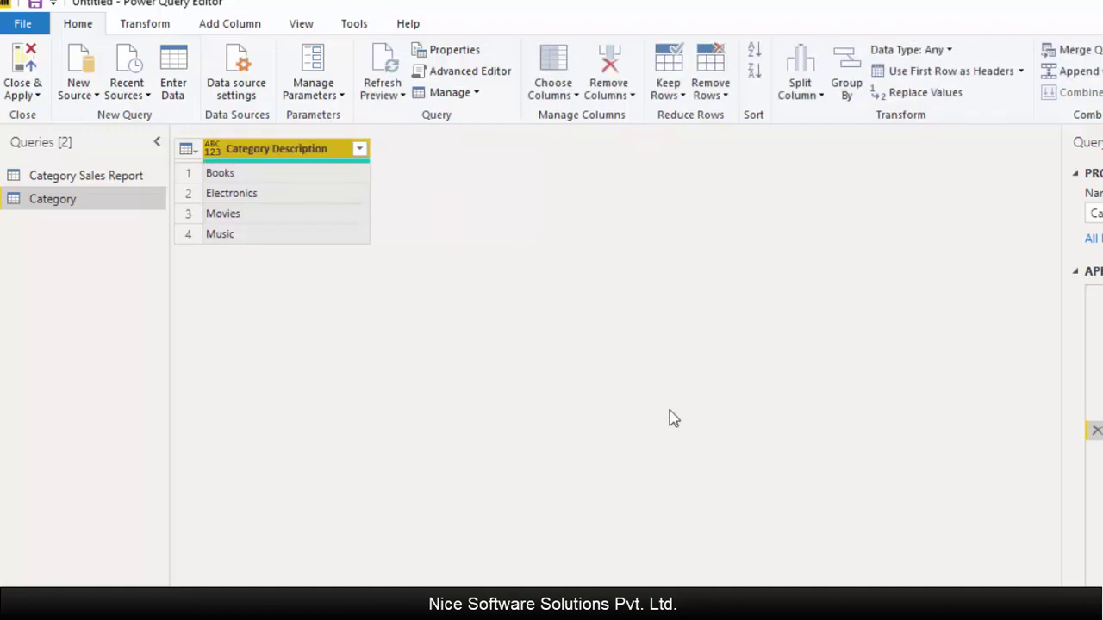
{"action": "left_click", "coordinate": [230, 25]}
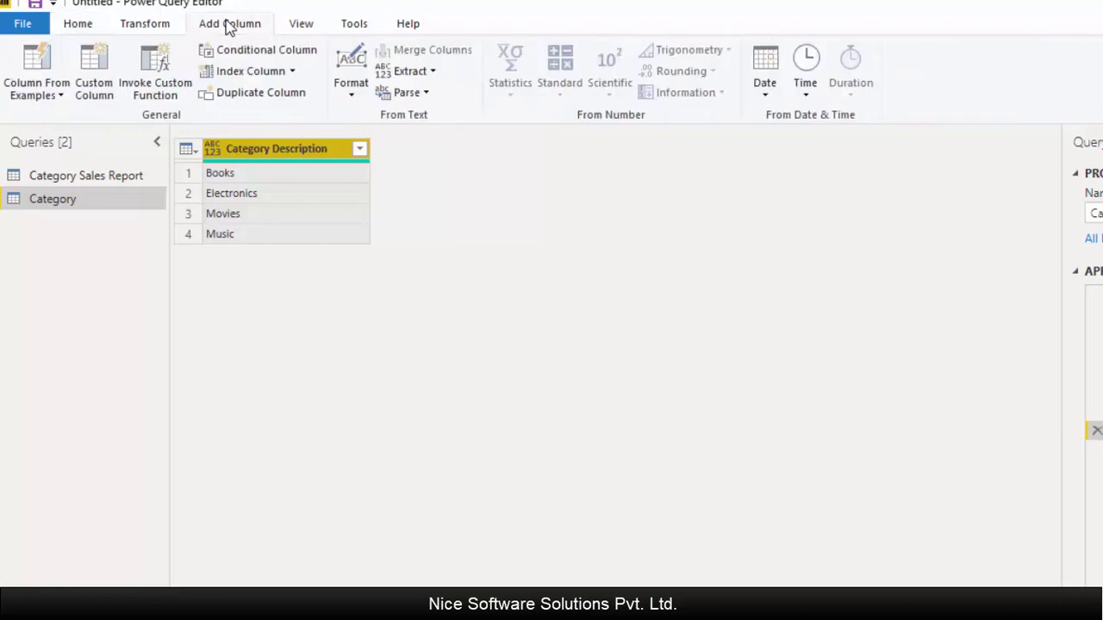
{"action": "left_click", "coordinate": [292, 72]}
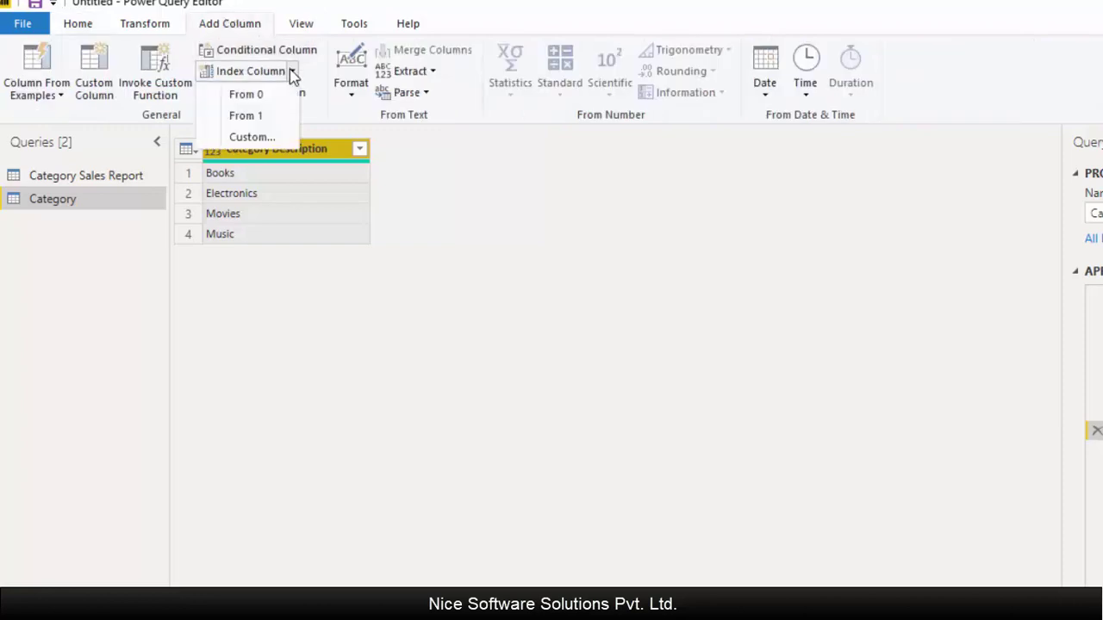
{"action": "left_click", "coordinate": [273, 128]}
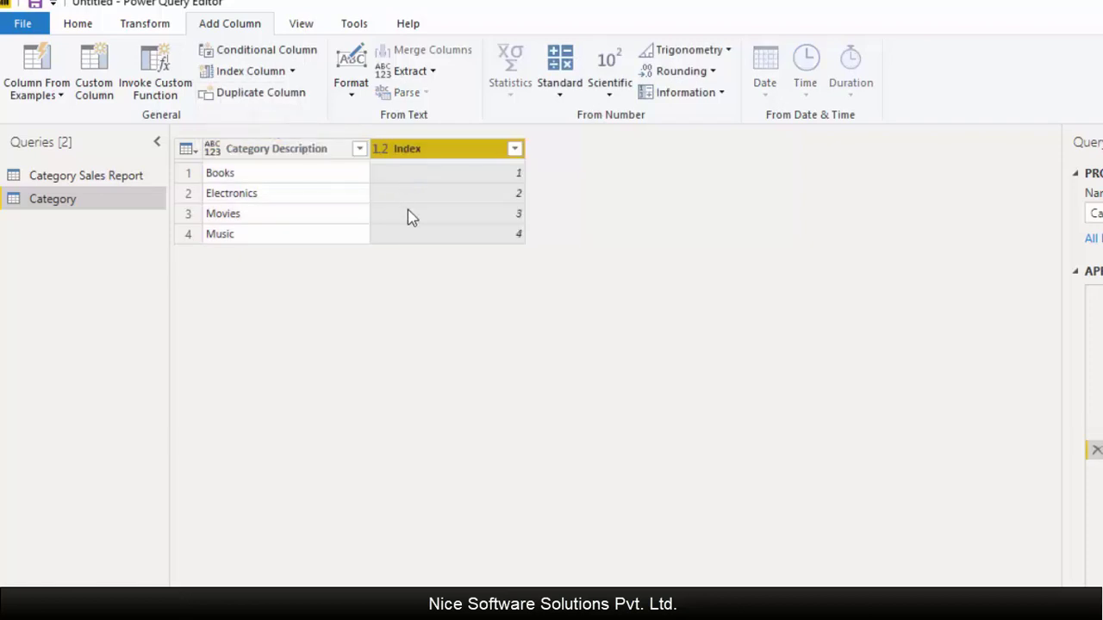
Step: Rename the index to Category ID, move it first, and make Category Description a Text column
{"action": "double_click", "coordinate": [414, 153]}
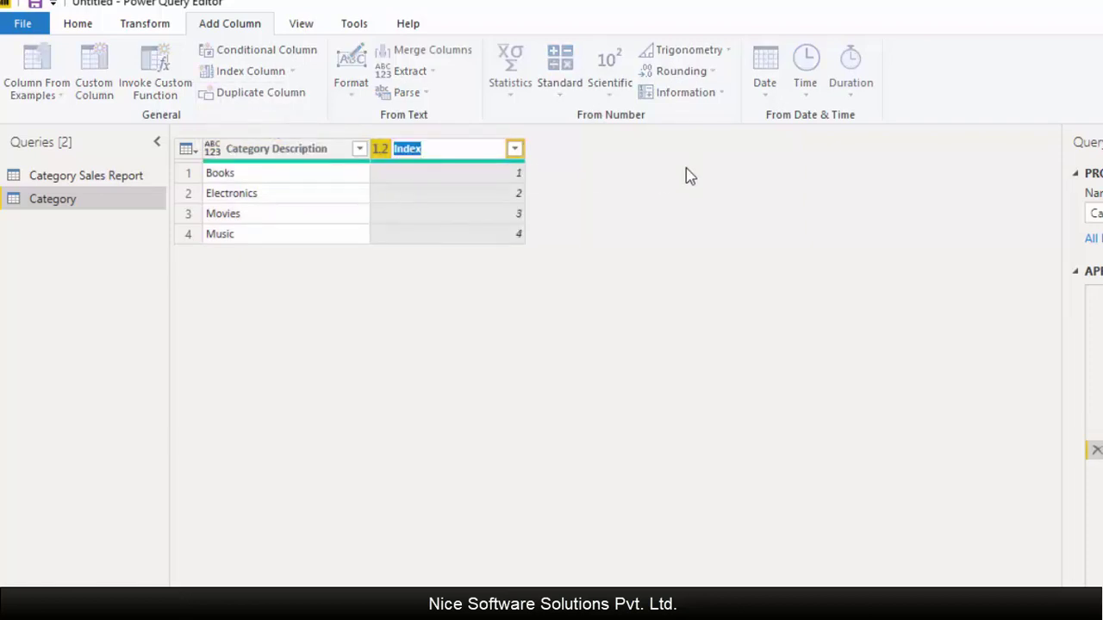
{"action": "type", "text": "Category ID"}
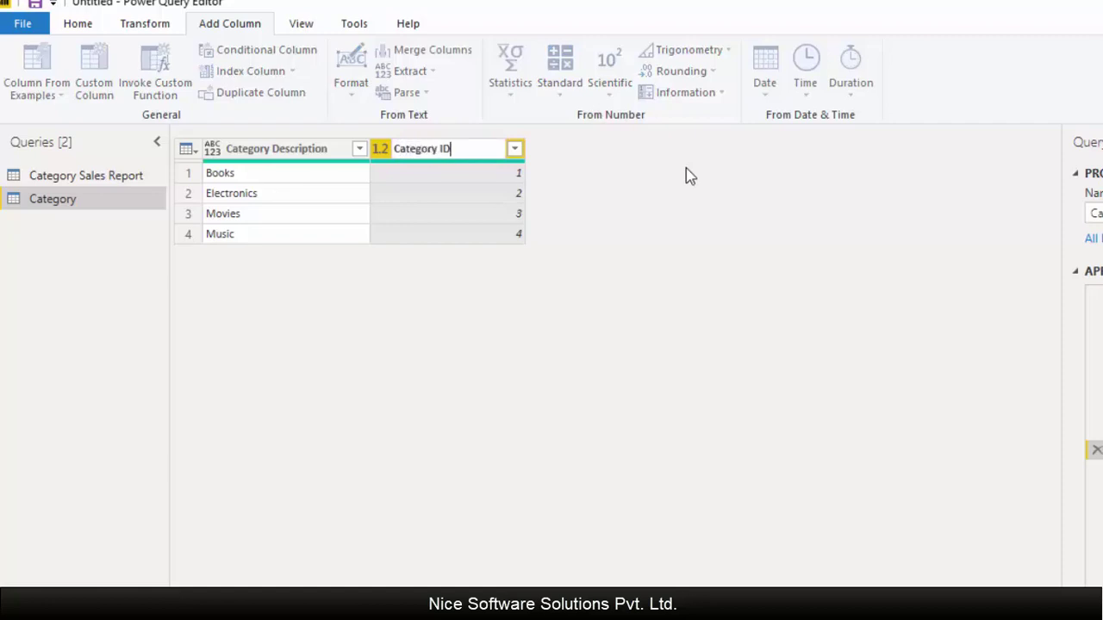
{"action": "key", "text": "Return"}
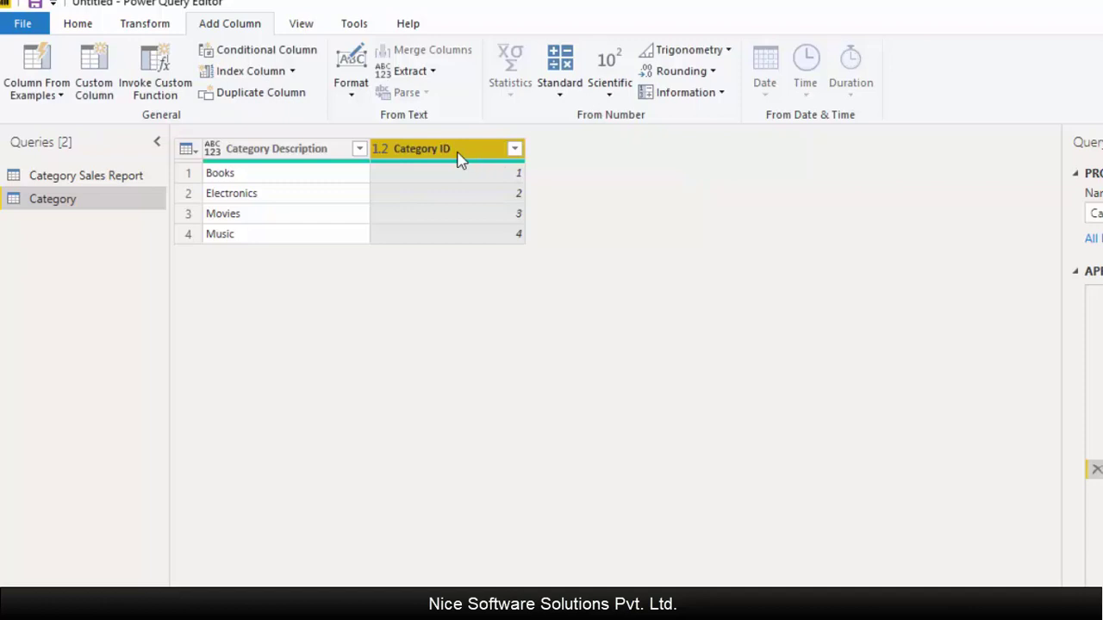
{"action": "left_click_drag", "start_coordinate": [458, 155], "coordinate": [348, 239]}
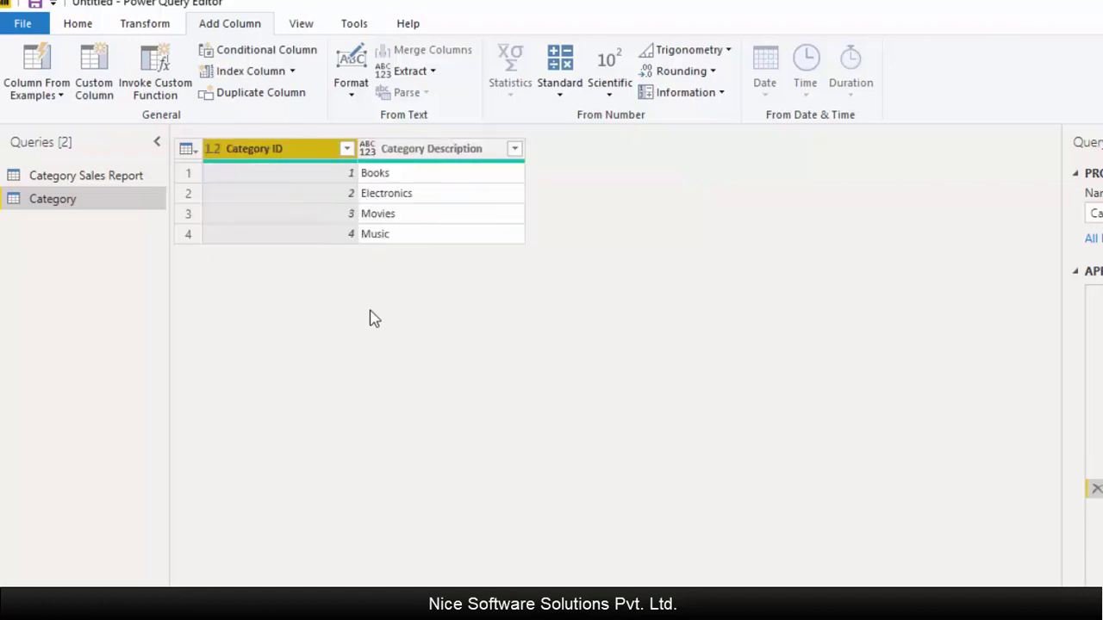
{"action": "right_click", "coordinate": [429, 149]}
{"action": "mouse_move", "coordinate": [616, 330]}
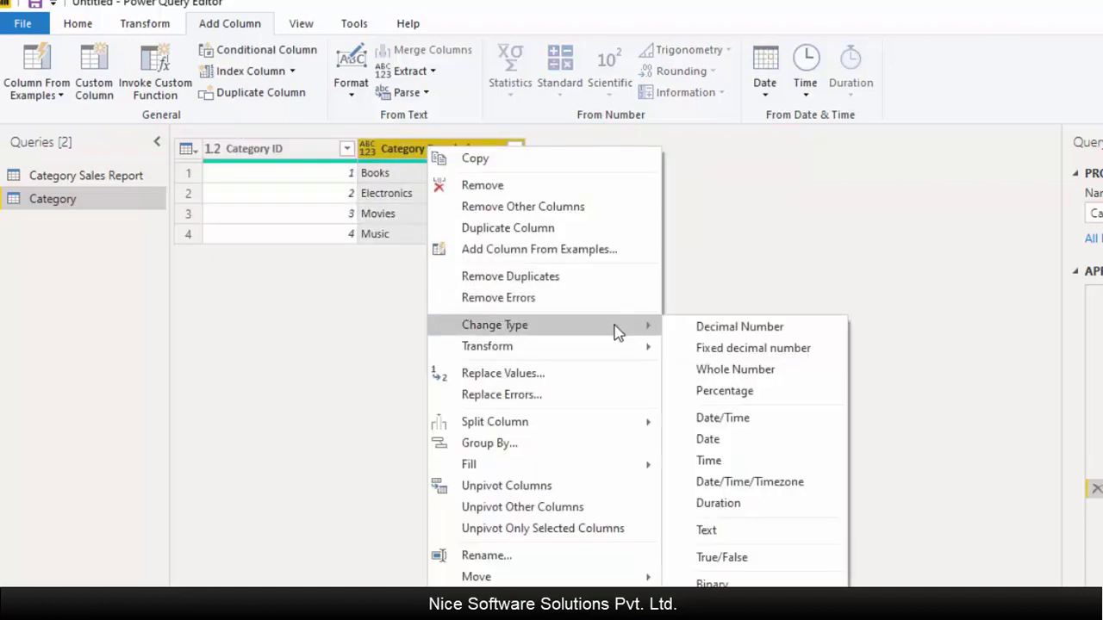
{"action": "left_click", "coordinate": [715, 532]}
Step: Rename the Category query to LU_Category
{"action": "double_click", "coordinate": [71, 204]}
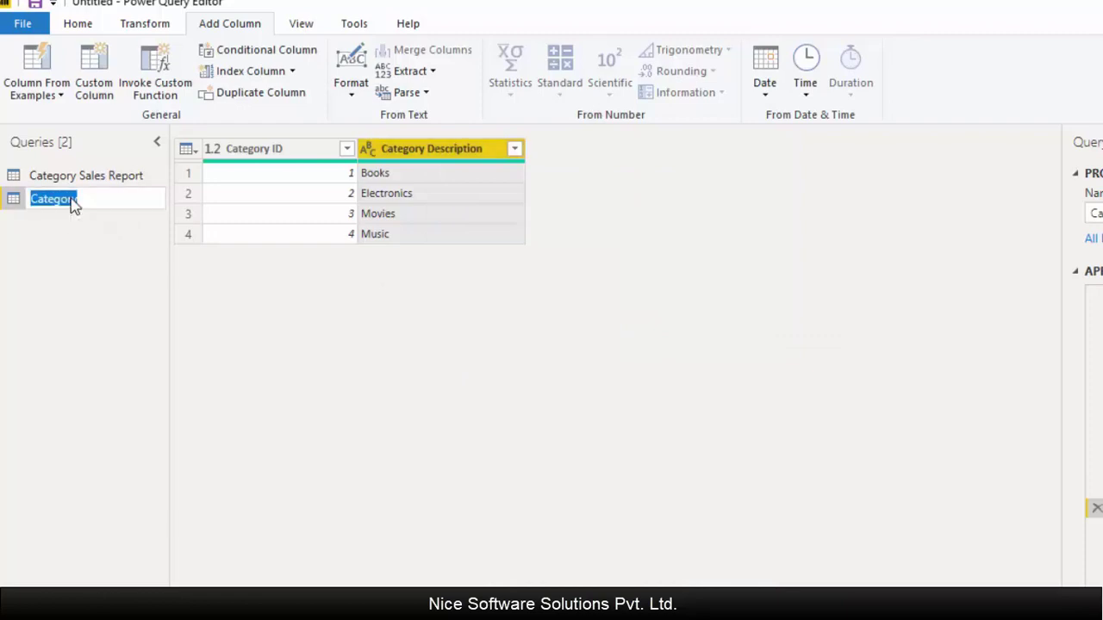
{"action": "type", "text": "LU_Category"}
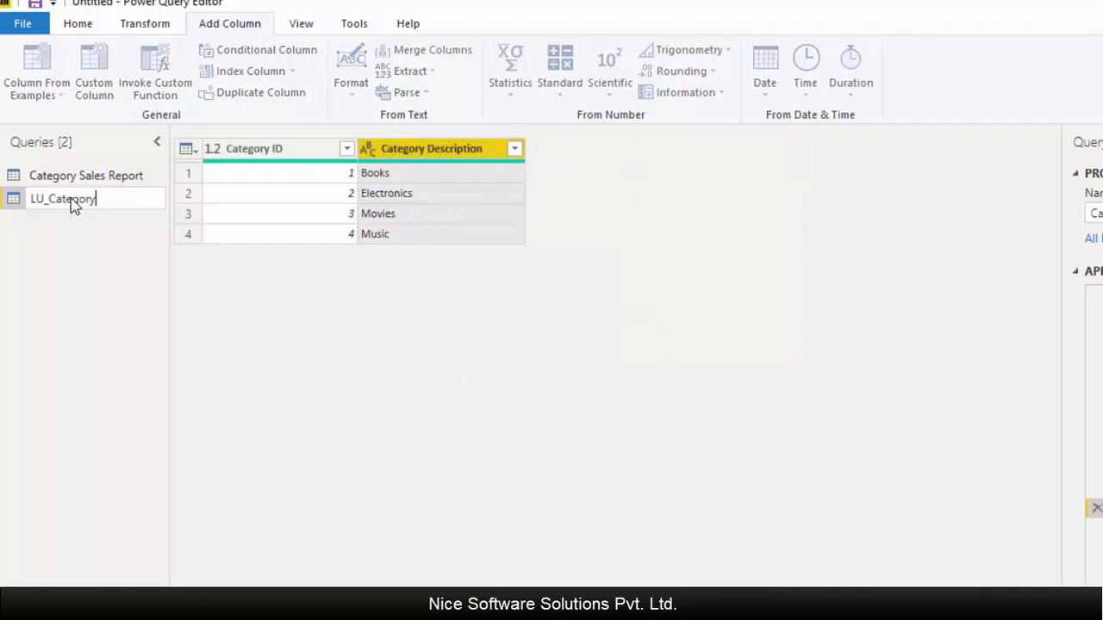
{"action": "key", "text": "Return"}
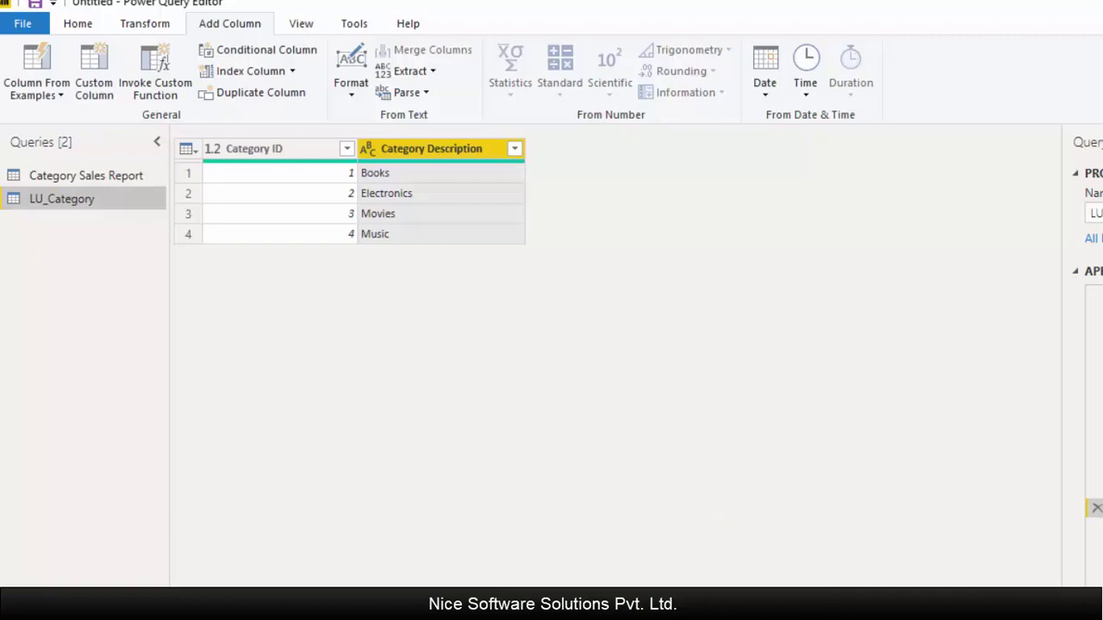
Step: Extract the Subcategory column of Category Sales Report as a new list query
{"action": "left_click", "coordinate": [130, 175]}
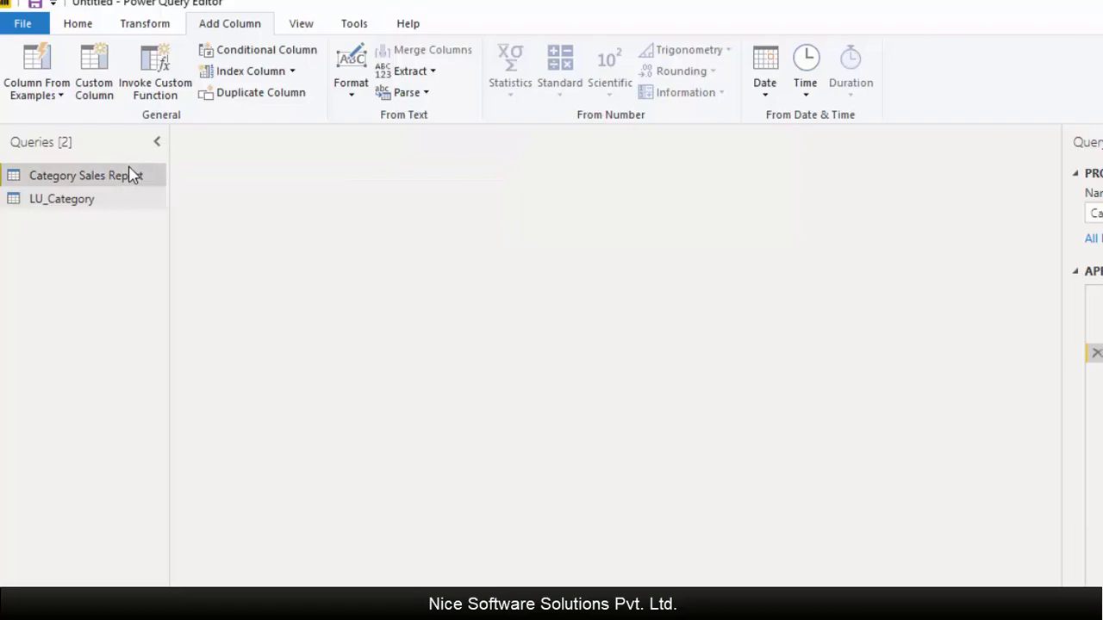
{"action": "left_click", "coordinate": [296, 150]}
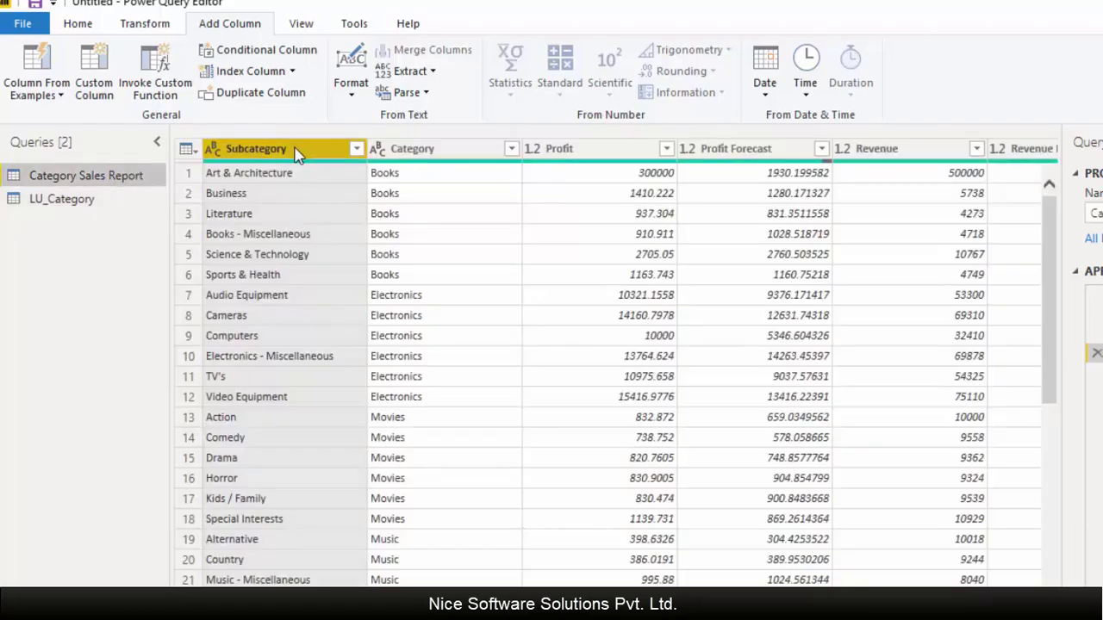
{"action": "right_click", "coordinate": [296, 151]}
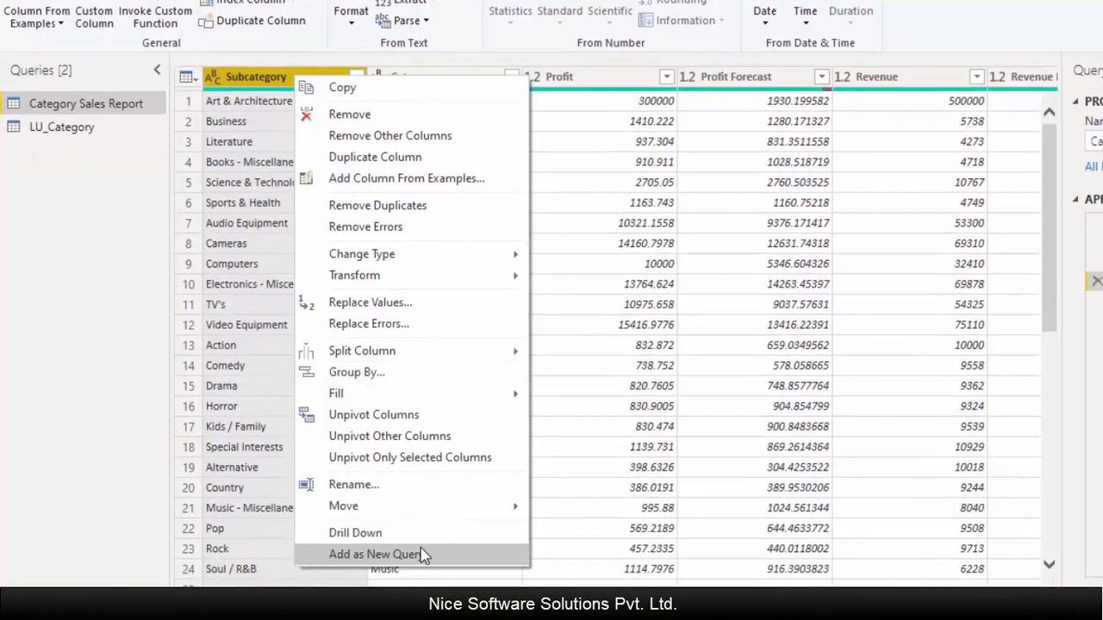
{"action": "left_click", "coordinate": [405, 554]}
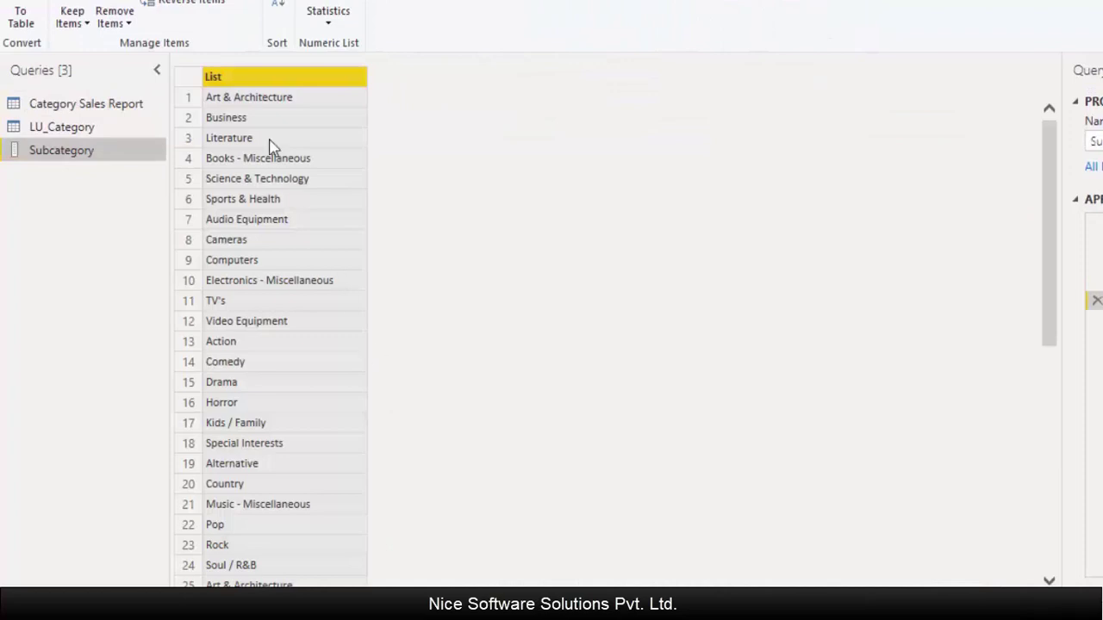
Step: Remove duplicate subcategories and convert the list to a one-column table
{"action": "right_click", "coordinate": [255, 79]}
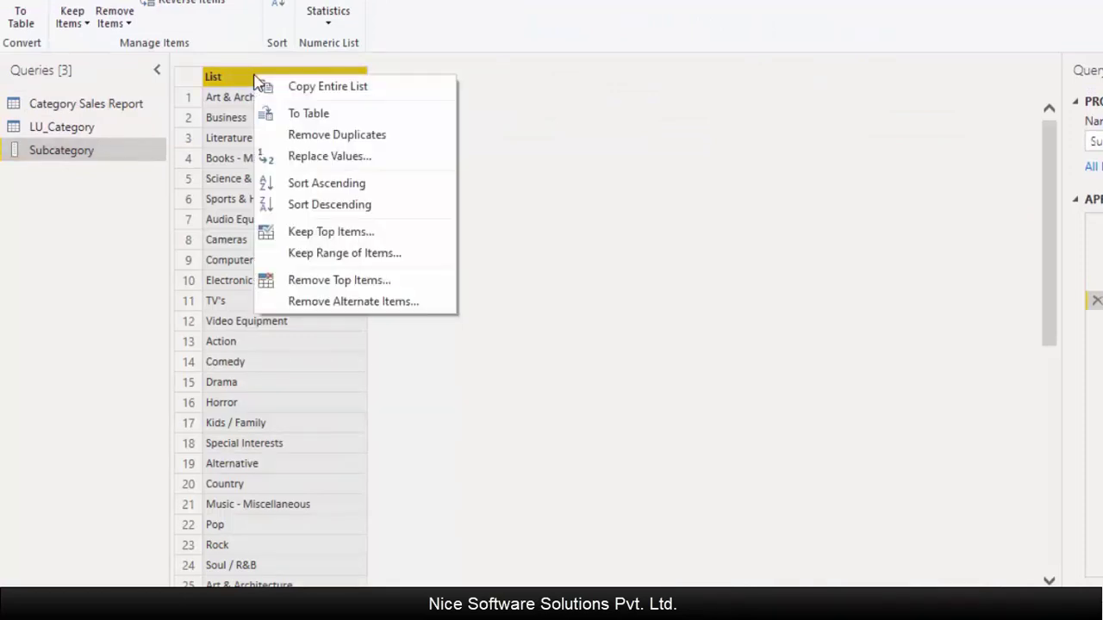
{"action": "left_click", "coordinate": [303, 135]}
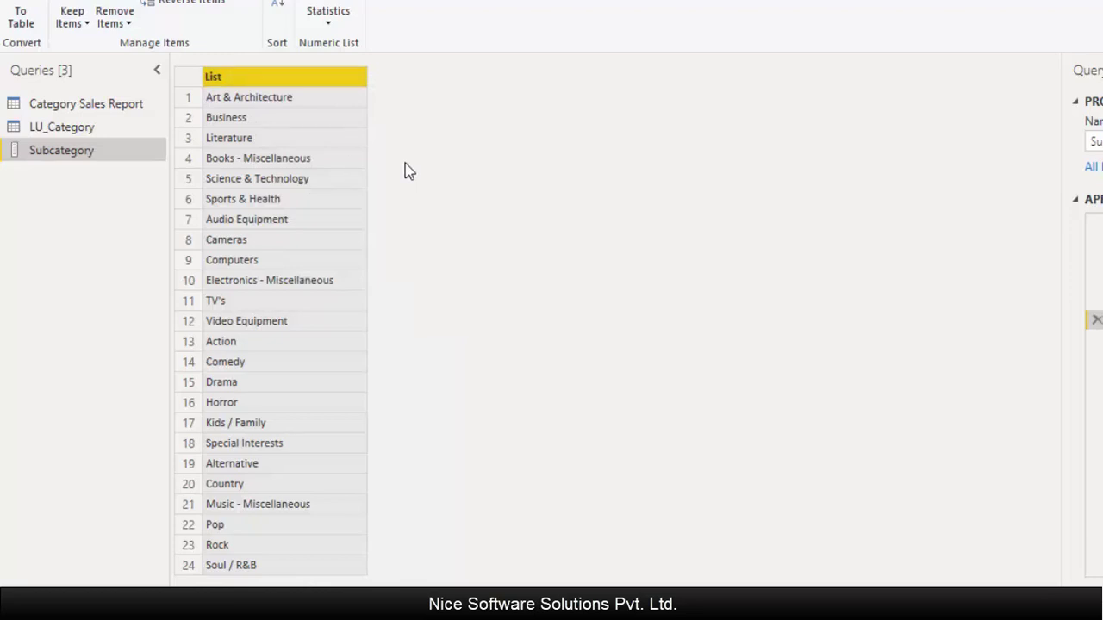
{"action": "left_click", "coordinate": [22, 17]}
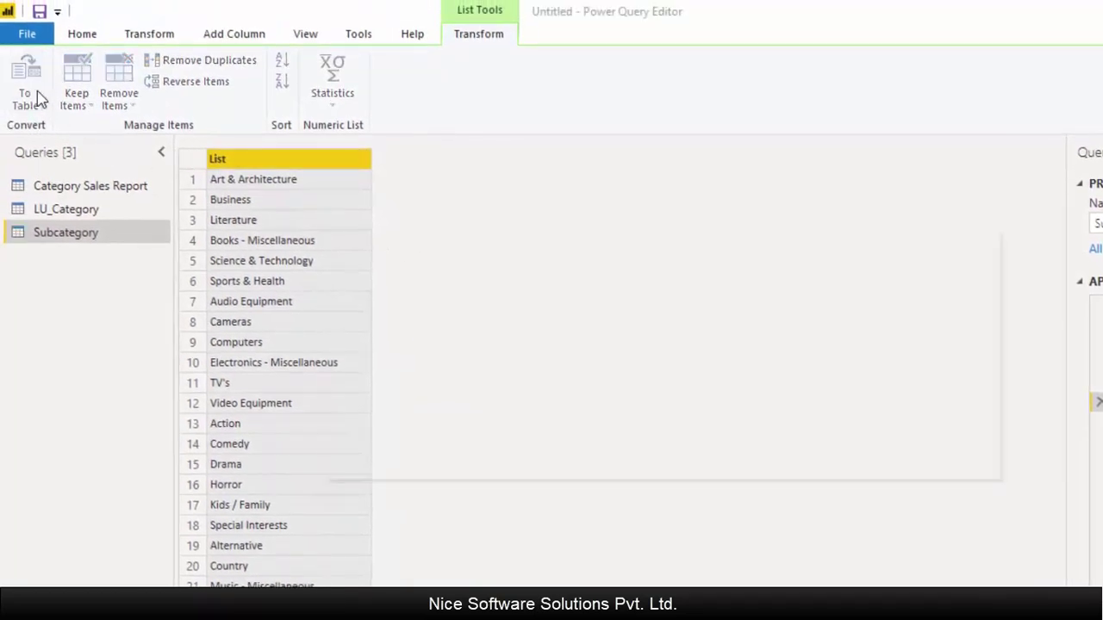
{"action": "left_click", "coordinate": [866, 439]}
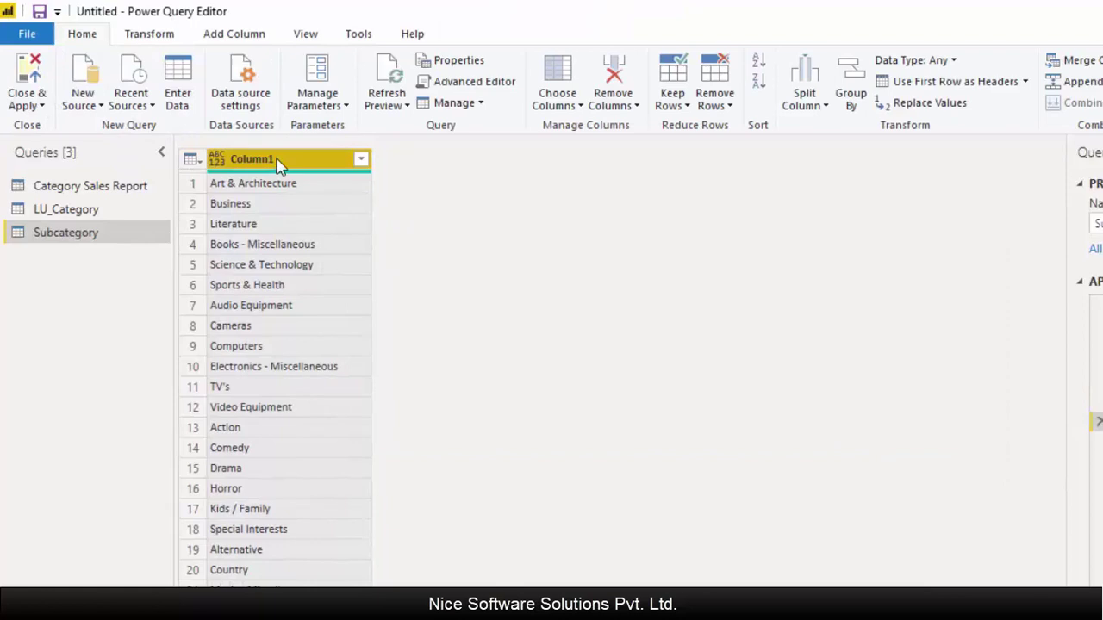
Step: Rename Column1 to Subcategory Description and add an index column numbered from 1
{"action": "double_click", "coordinate": [277, 160]}
{"action": "type", "text": "Subcategory Description"}
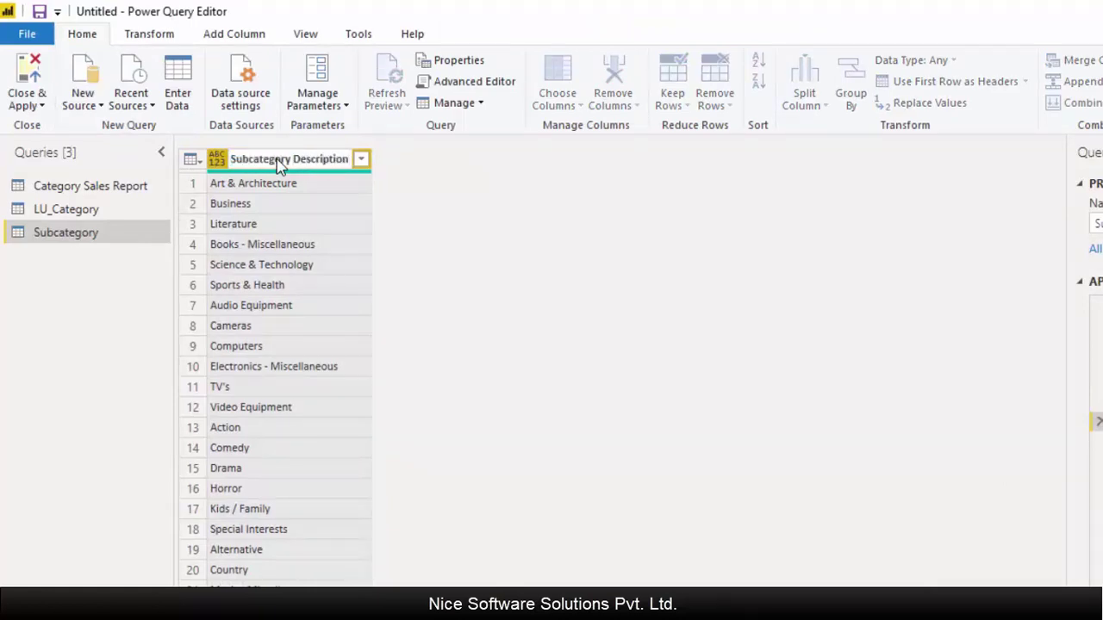
{"action": "key", "text": "Return"}
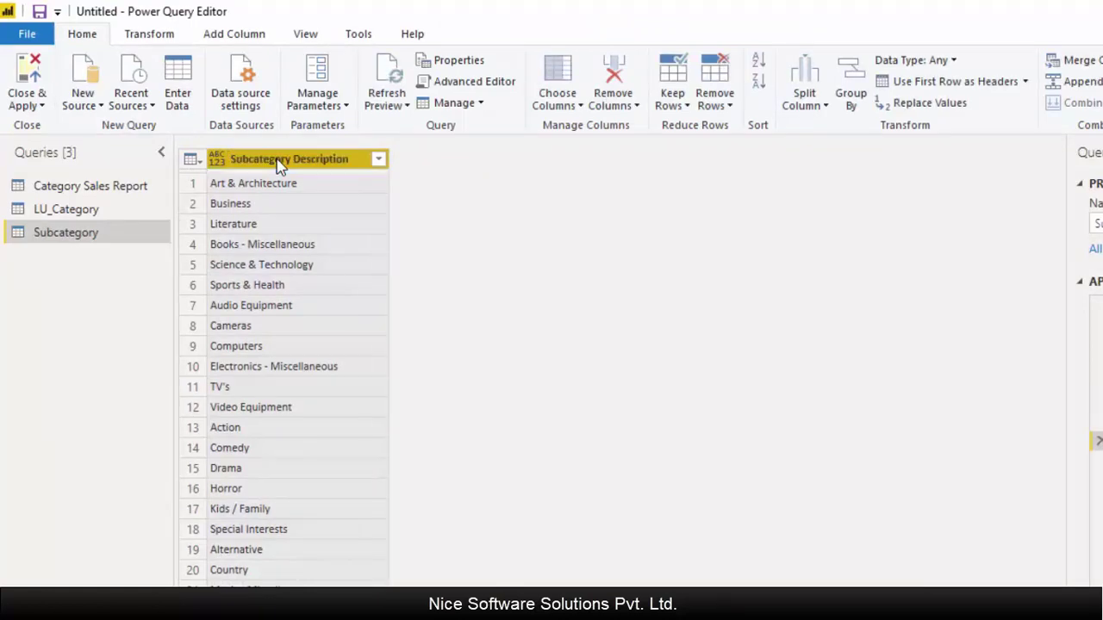
{"action": "left_click", "coordinate": [236, 36]}
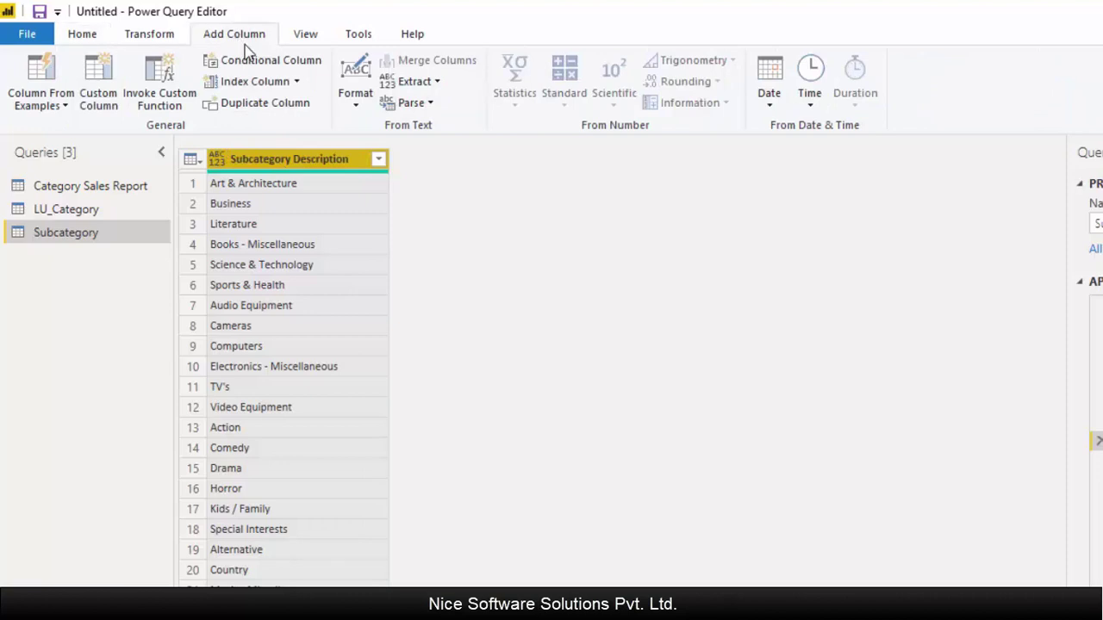
{"action": "left_click", "coordinate": [295, 82]}
{"action": "left_click", "coordinate": [261, 126]}
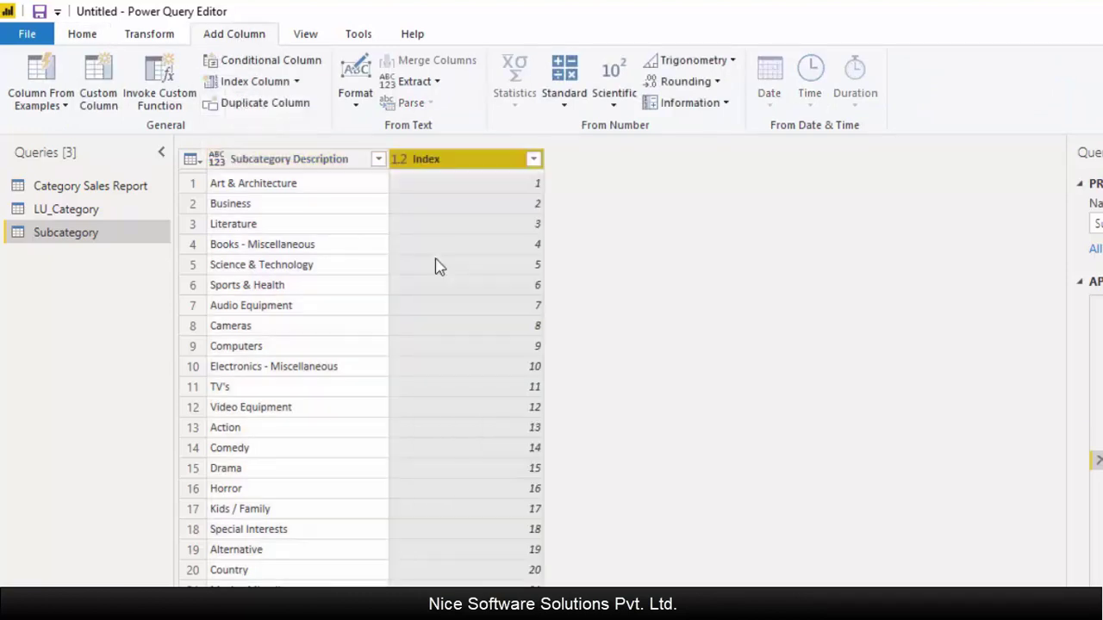
Step: Rename the index to Subcategory ID, move it first, and set Subcategory Description to Text
{"action": "double_click", "coordinate": [435, 170]}
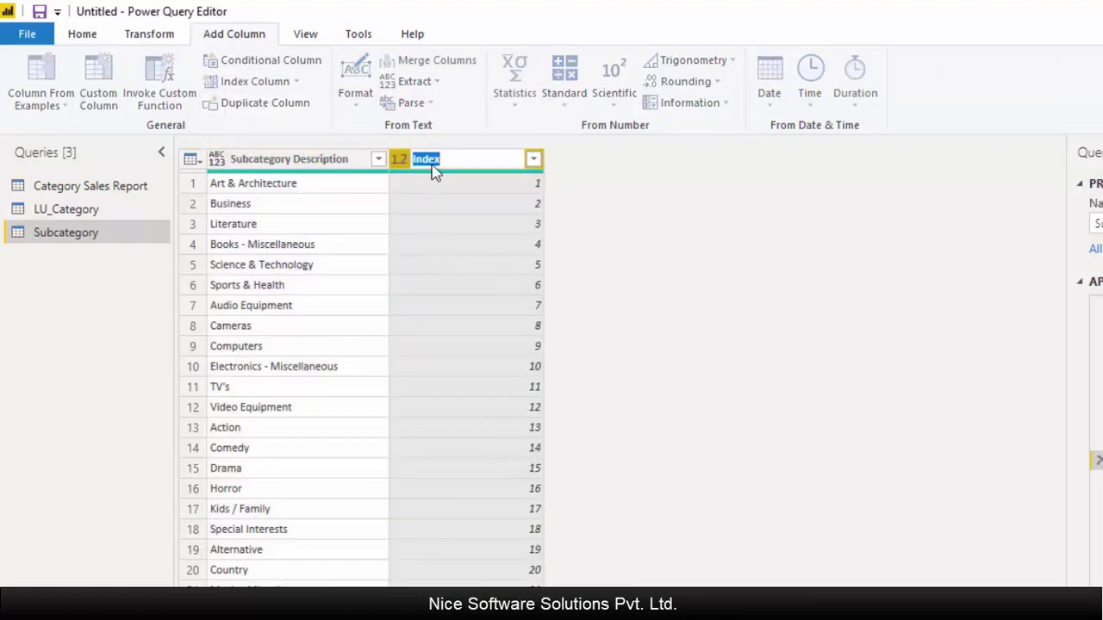
{"action": "type", "text": "Subcategory ID"}
{"action": "key", "text": "Return"}
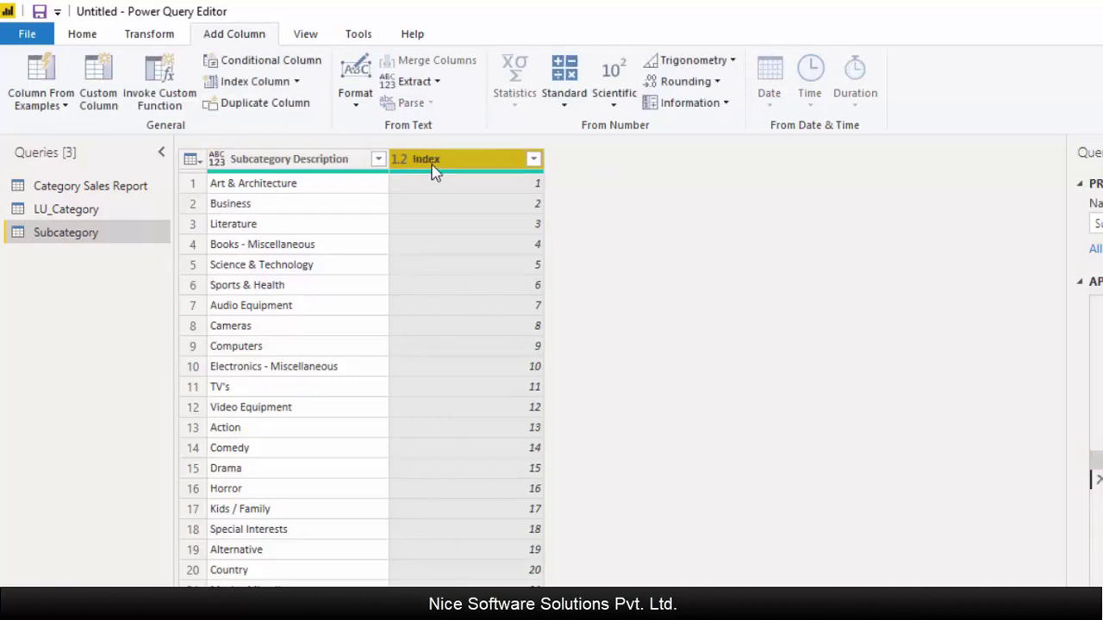
{"action": "left_click_drag", "start_coordinate": [443, 165], "coordinate": [285, 161]}
{"action": "right_click", "coordinate": [443, 169]}
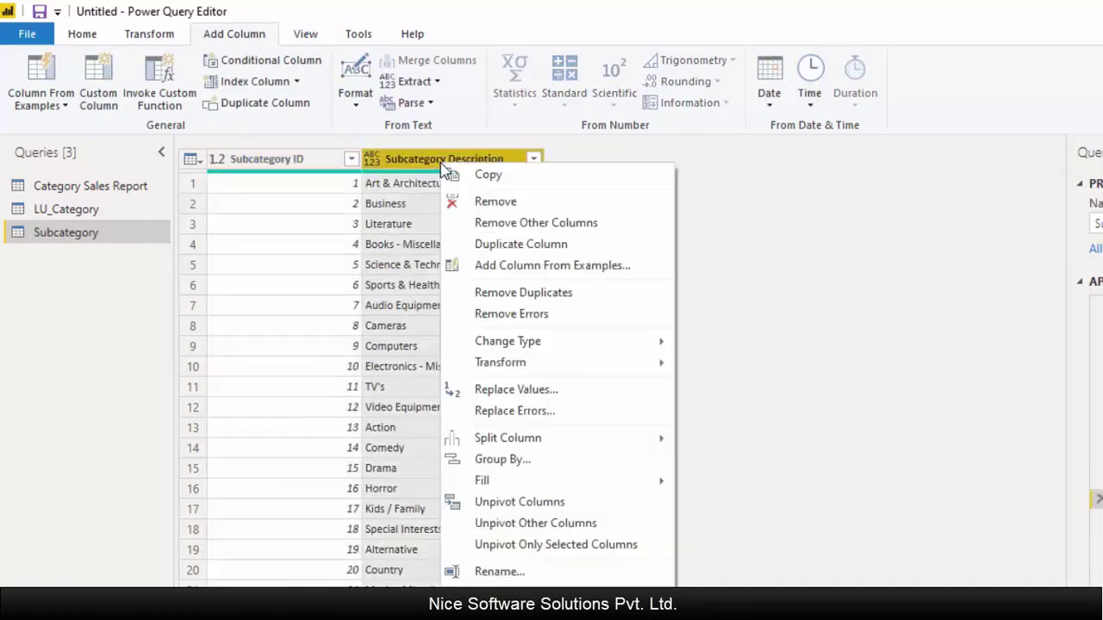
{"action": "mouse_move", "coordinate": [640, 343]}
{"action": "left_click", "coordinate": [724, 546]}
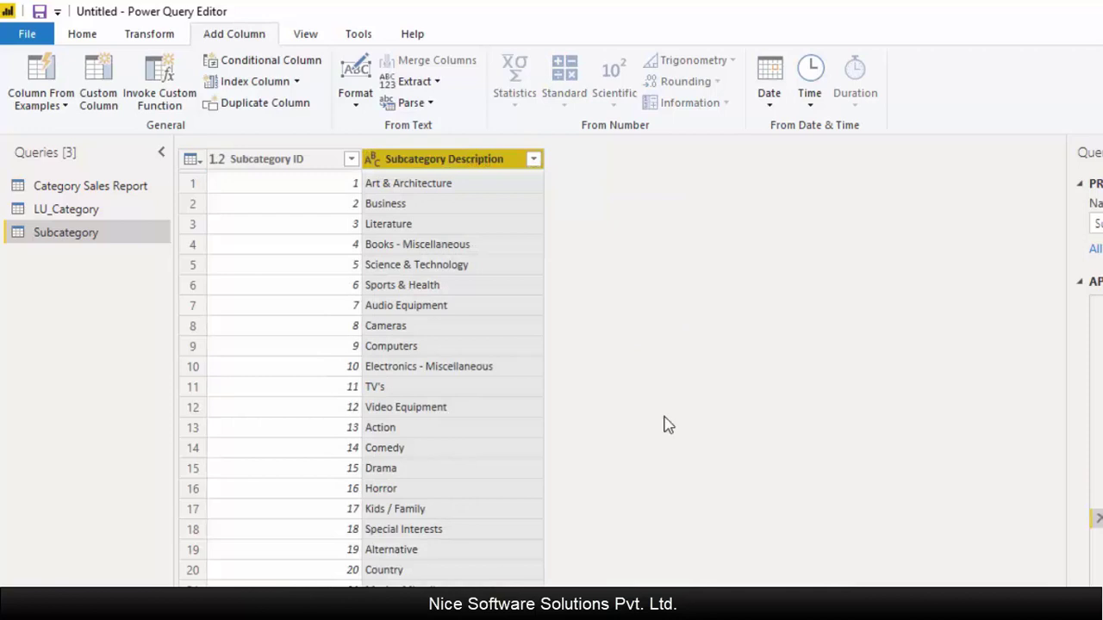
Step: Rename the Subcategory query to LU_Subcategory
{"action": "double_click", "coordinate": [95, 233]}
{"action": "key", "text": "Home"}
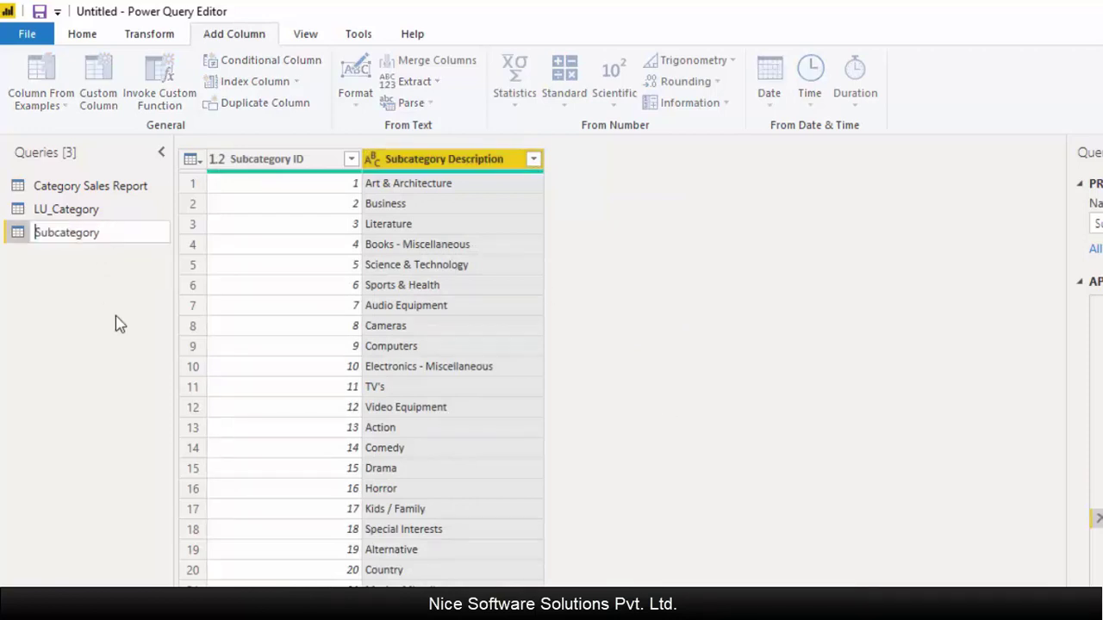
{"action": "type", "text": "LU_"}
{"action": "key", "text": "Return"}
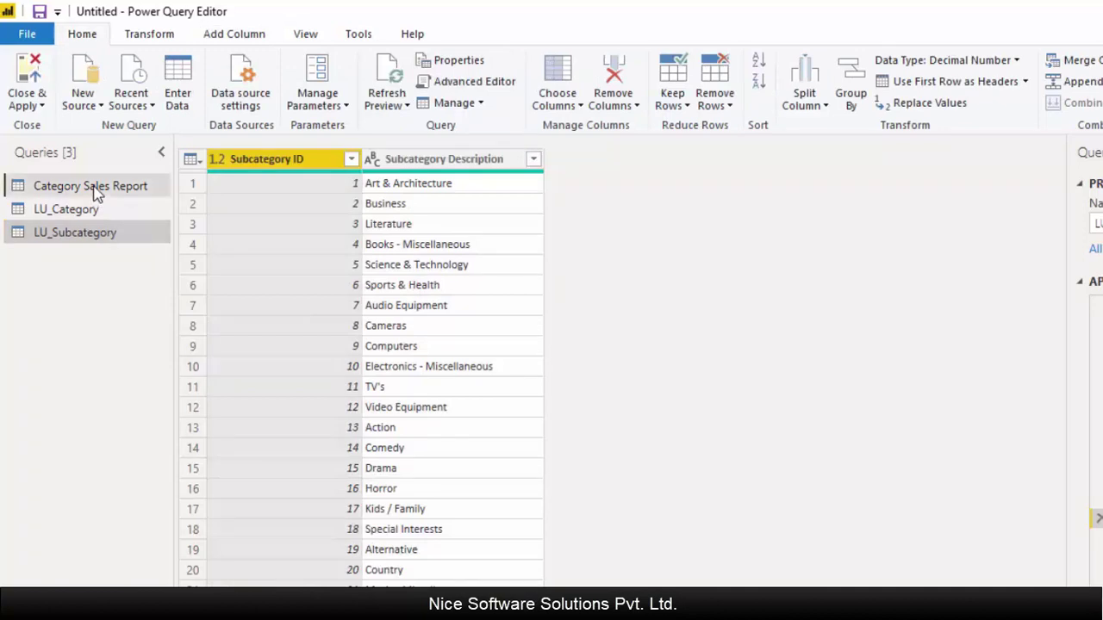
Step: Merge LU_Category into Category Sales Report, matching Category to Category Description
{"action": "left_click", "coordinate": [97, 194]}
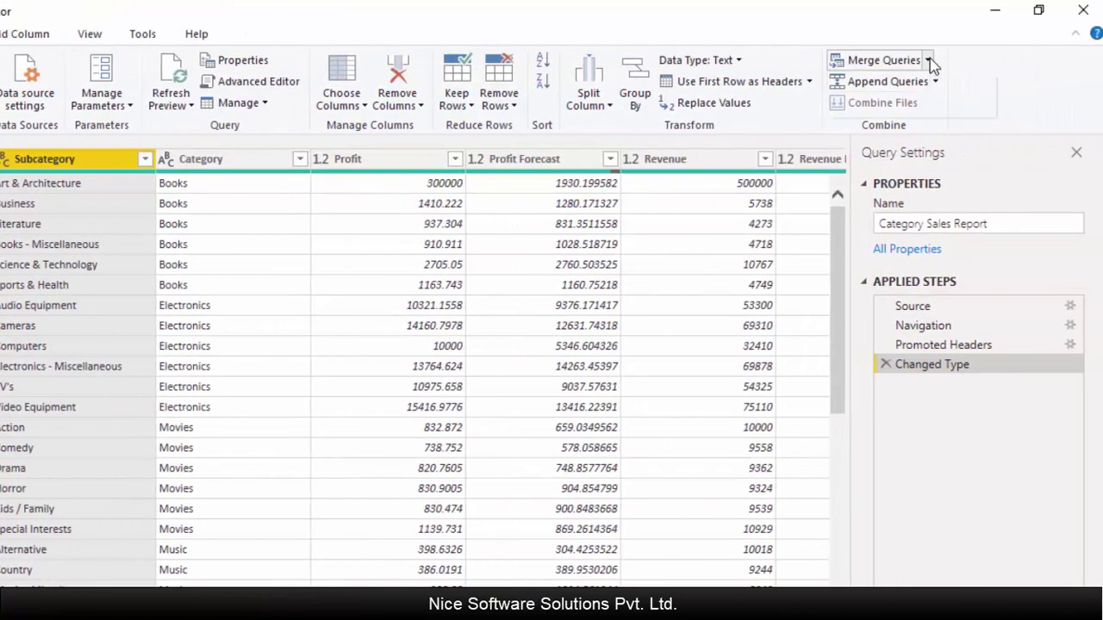
{"action": "left_click", "coordinate": [929, 60]}
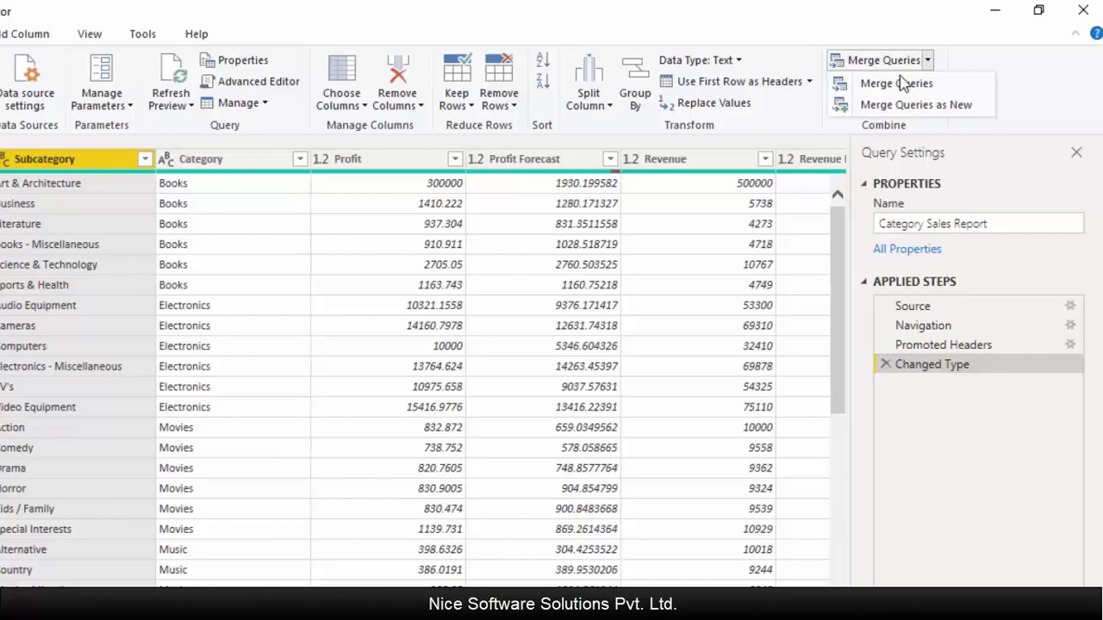
{"action": "left_click", "coordinate": [896, 84]}
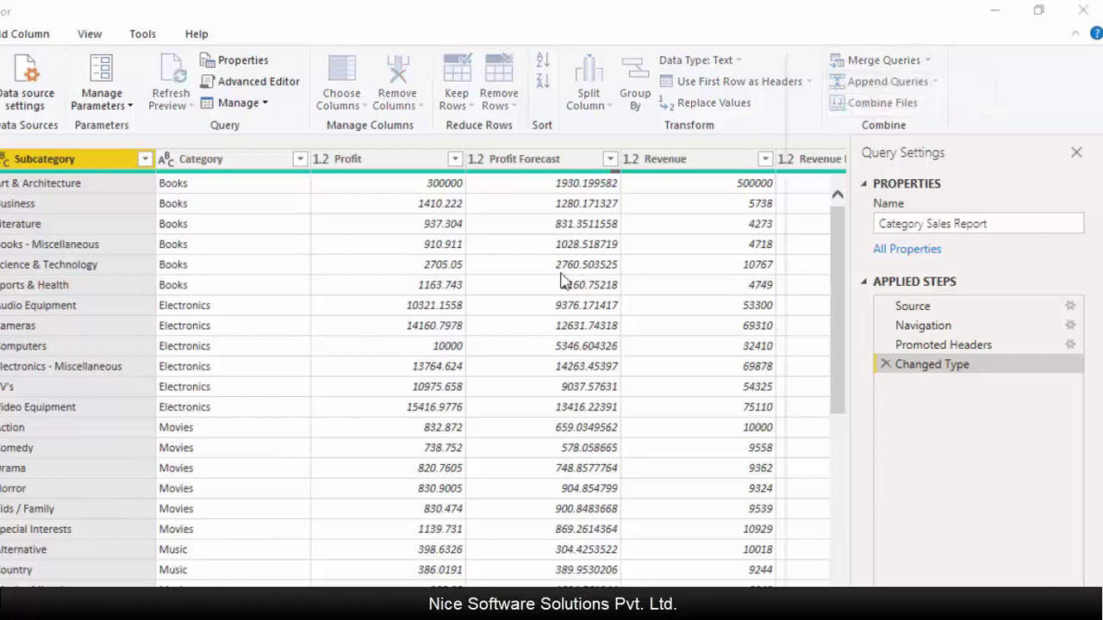
{"action": "left_click", "coordinate": [324, 336]}
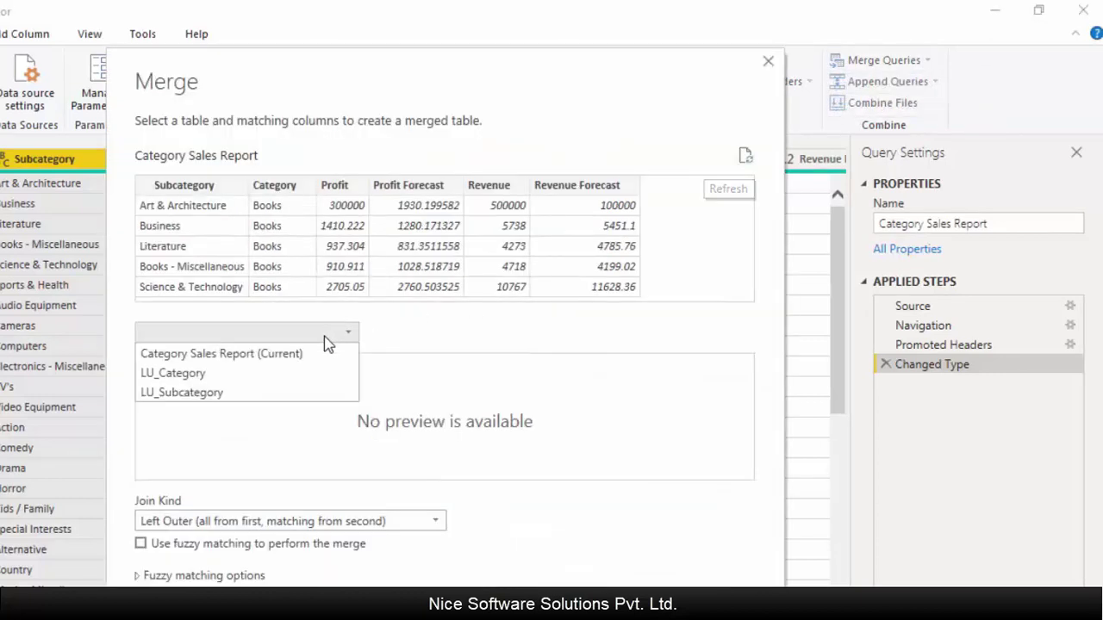
{"action": "left_click", "coordinate": [242, 374]}
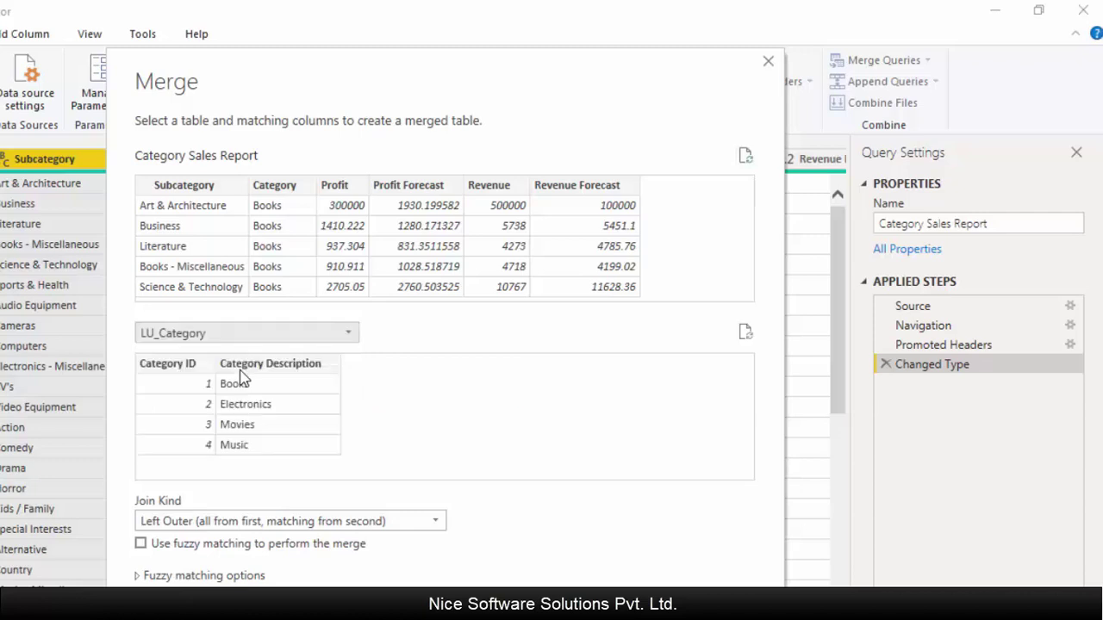
{"action": "left_click", "coordinate": [276, 185]}
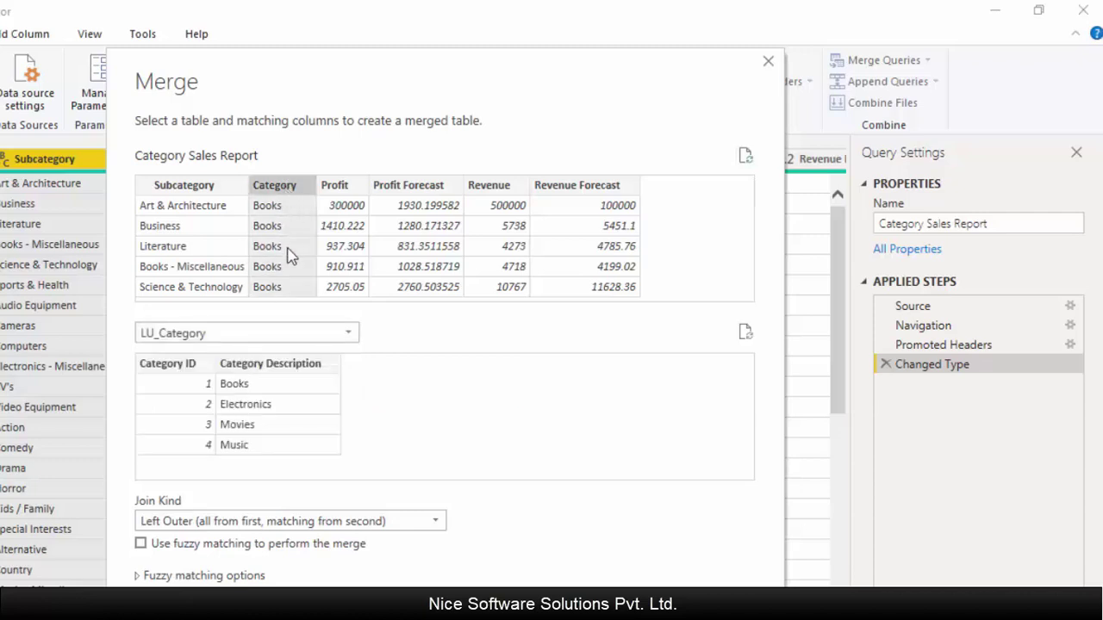
{"action": "left_click", "coordinate": [266, 370]}
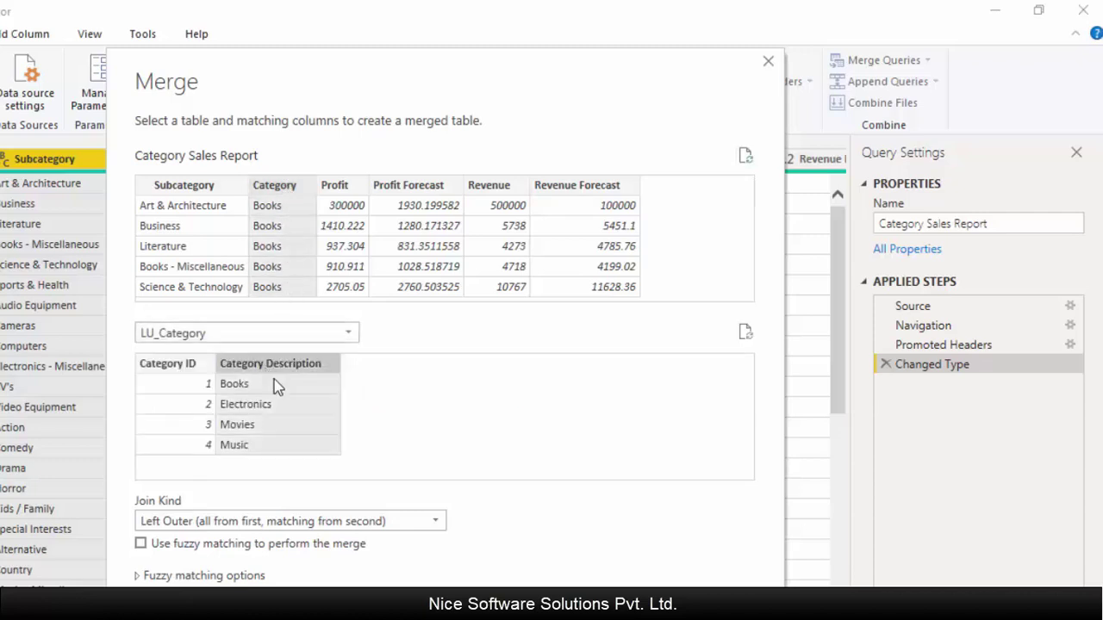
{"action": "left_click", "coordinate": [637, 522]}
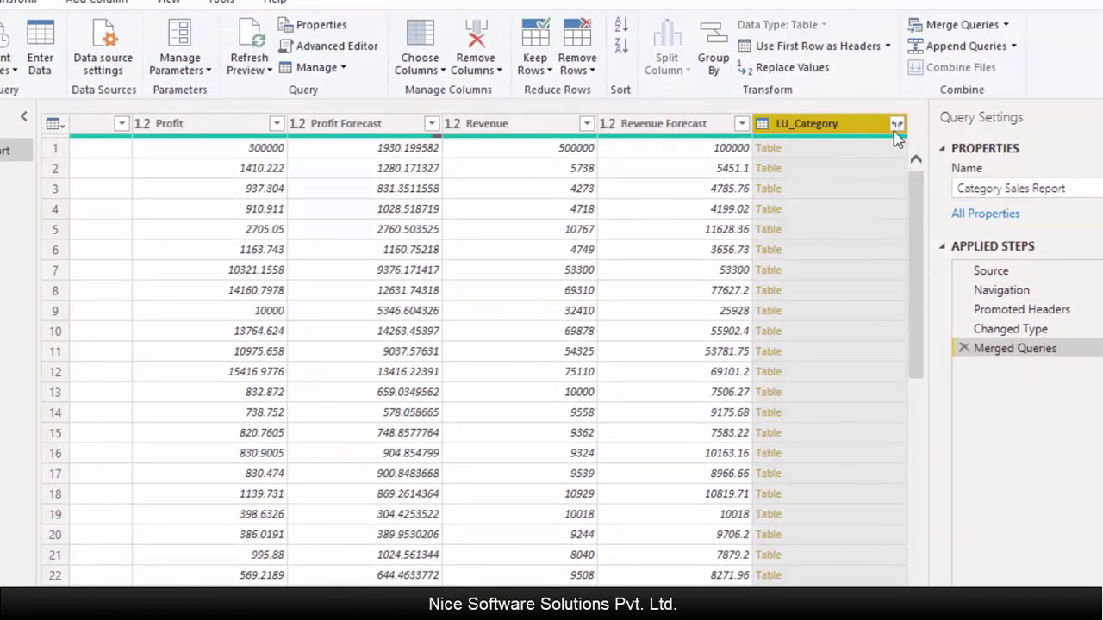
Step: Expand the merged LU_Category column to keep only Category ID
{"action": "left_click", "coordinate": [897, 126]}
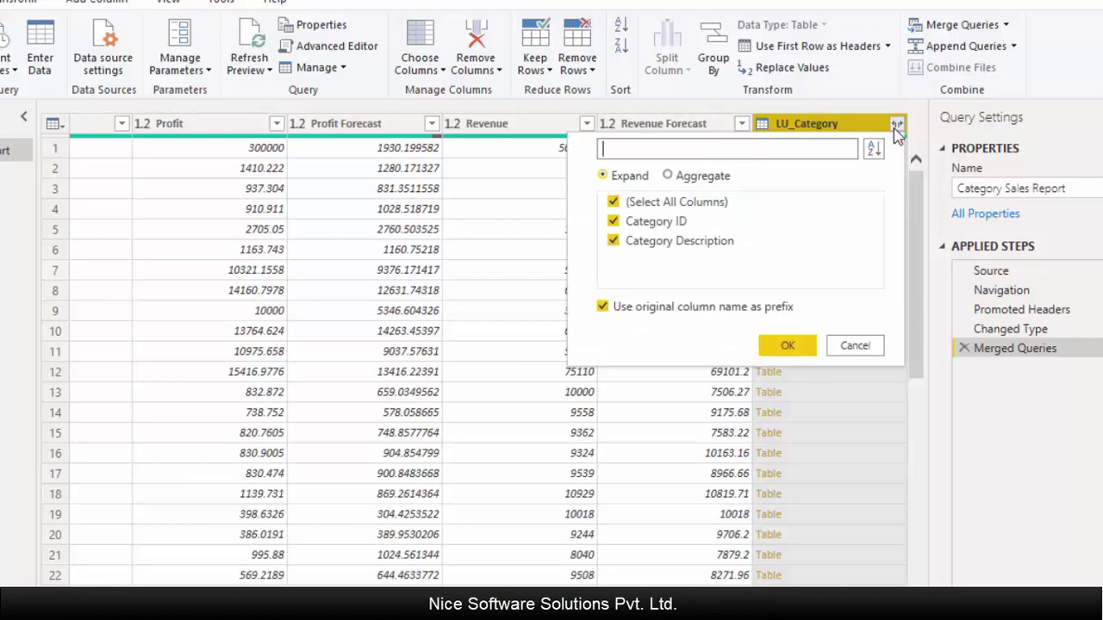
{"action": "left_click", "coordinate": [664, 203]}
{"action": "left_click", "coordinate": [659, 222]}
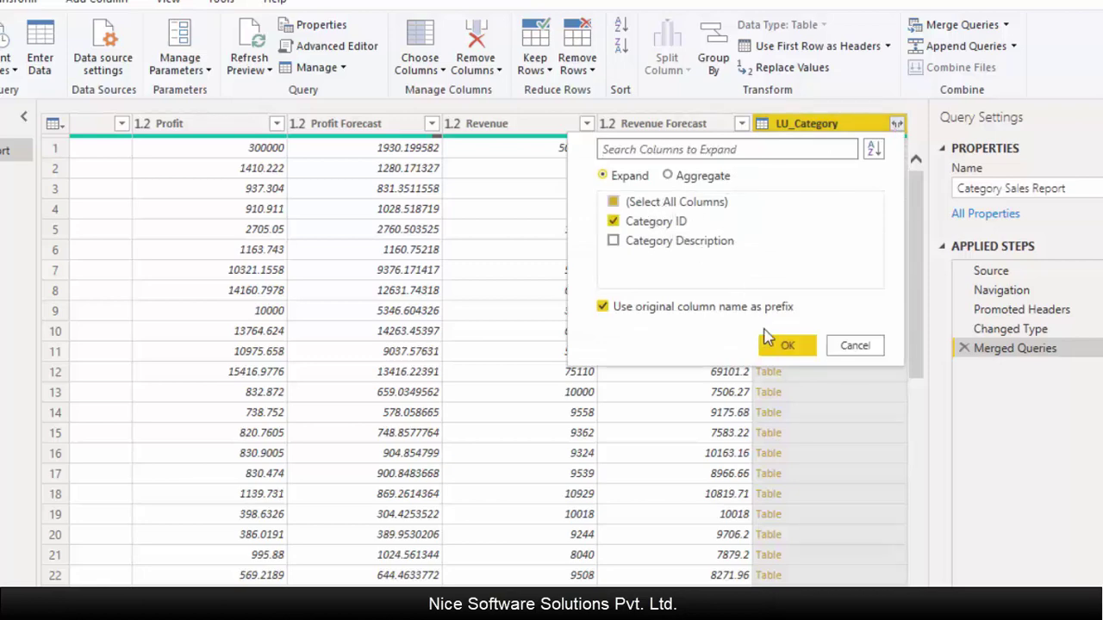
{"action": "left_click", "coordinate": [784, 345]}
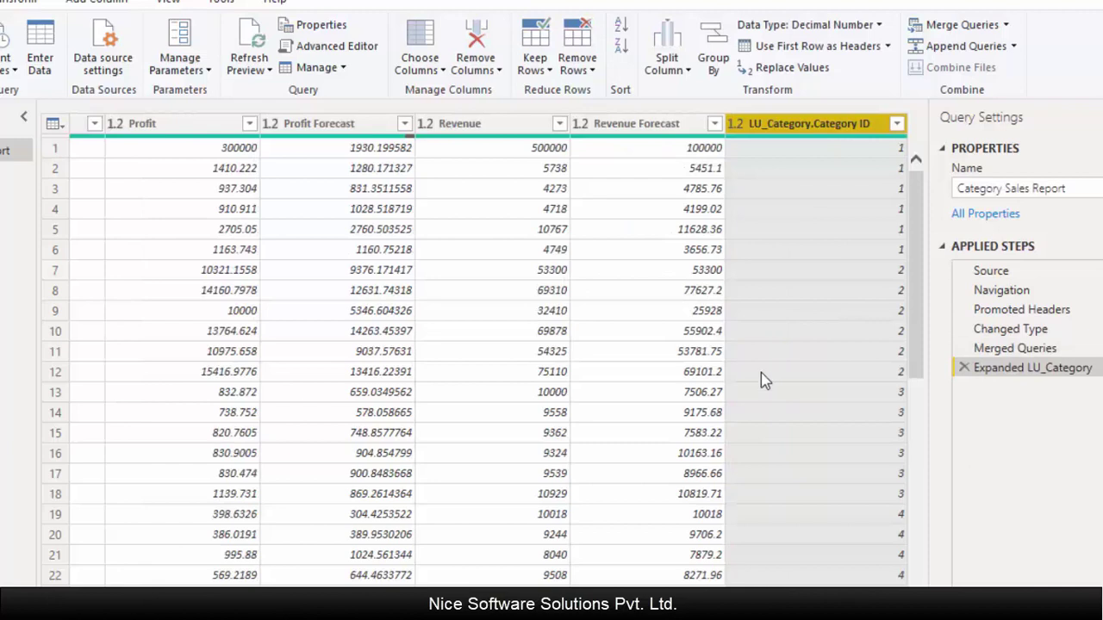
Step: Remove the Category text column from Category Sales Report
{"action": "scroll", "coordinate": [505, 350], "scroll_direction": "left", "scroll_amount": 5}
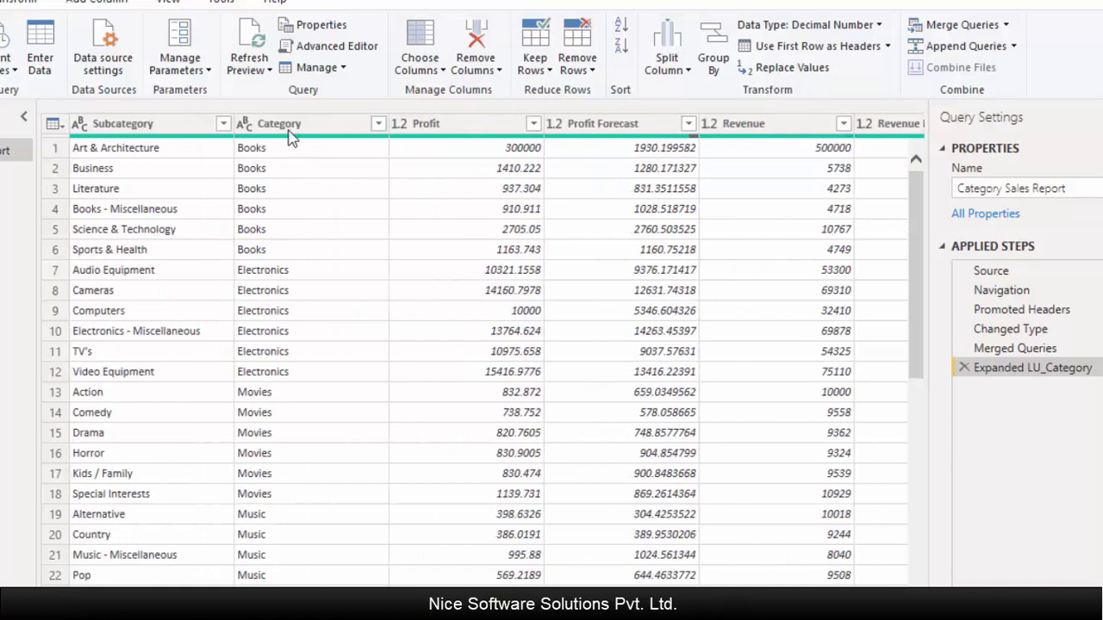
{"action": "left_click", "coordinate": [288, 128]}
{"action": "right_click", "coordinate": [293, 128]}
{"action": "left_click", "coordinate": [310, 167]}
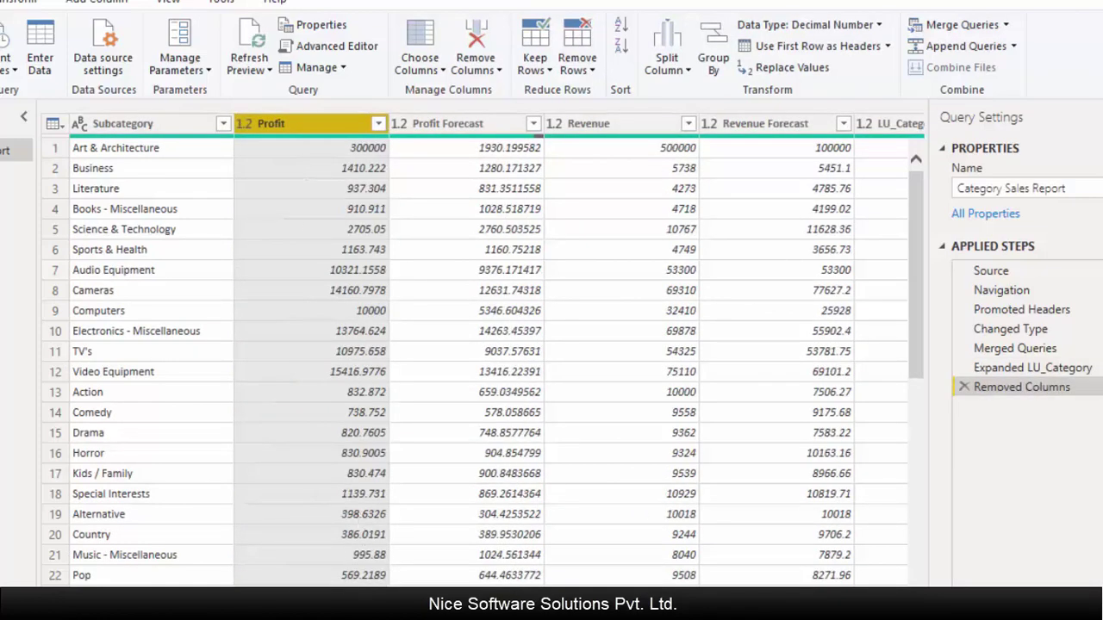
Step: Merge LU_Subcategory into Category Sales Report, matching Subcategory to Subcategory Description
{"action": "scroll", "coordinate": [414, 358], "scroll_direction": "right", "scroll_amount": 3}
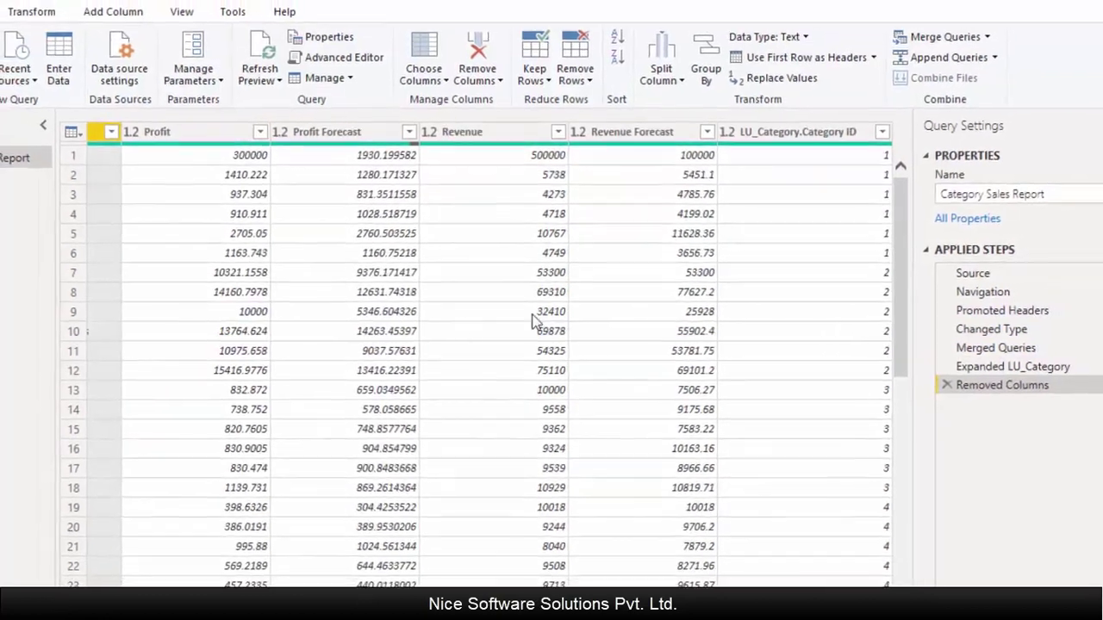
{"action": "scroll", "coordinate": [194, 575], "scroll_direction": "left", "scroll_amount": 3}
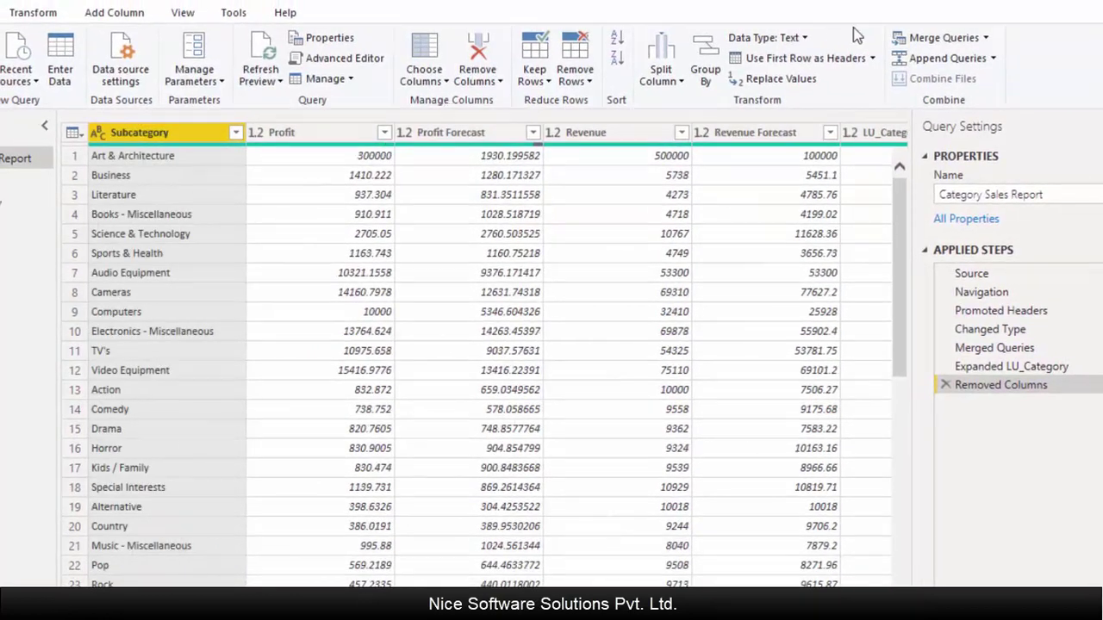
{"action": "left_click", "coordinate": [986, 37]}
{"action": "left_click", "coordinate": [954, 58]}
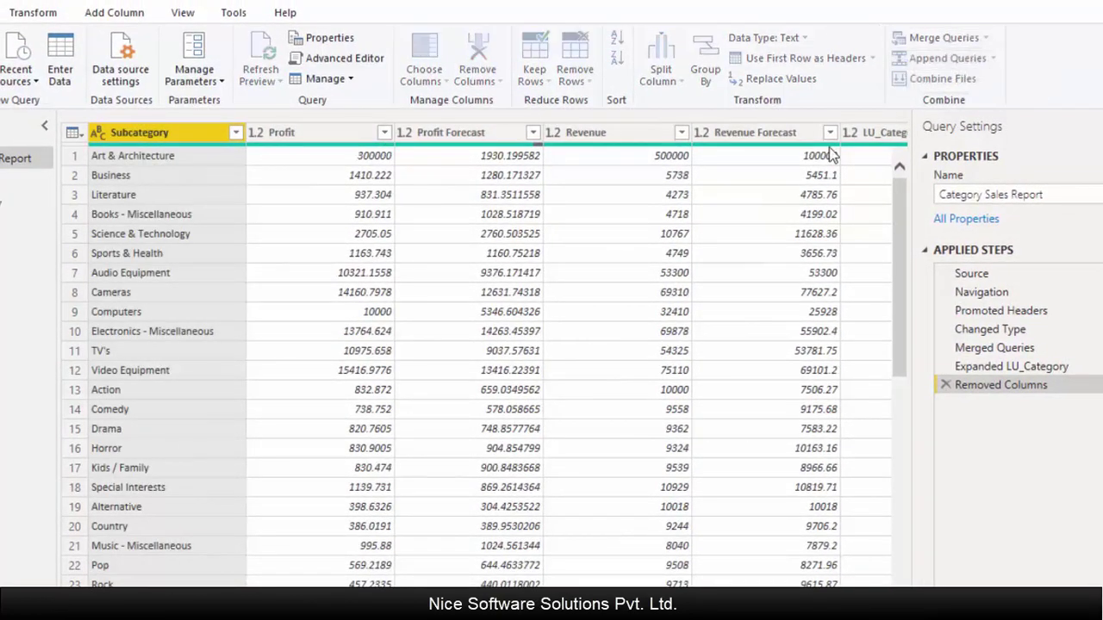
{"action": "left_click", "coordinate": [344, 298]}
{"action": "left_click", "coordinate": [319, 364]}
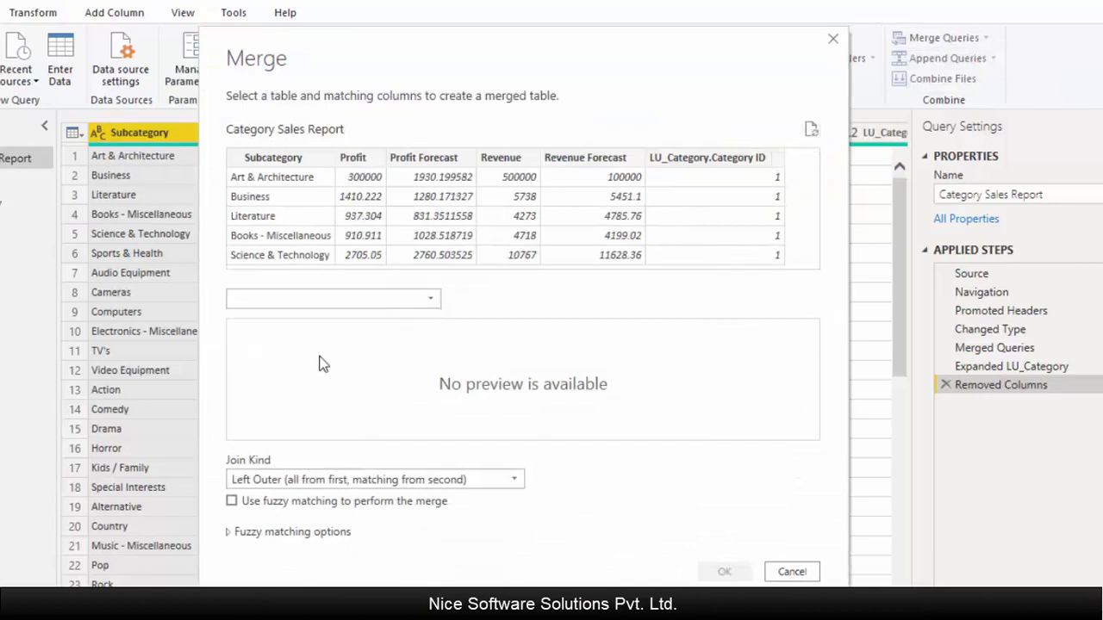
{"action": "left_click", "coordinate": [300, 169]}
{"action": "left_click", "coordinate": [368, 330]}
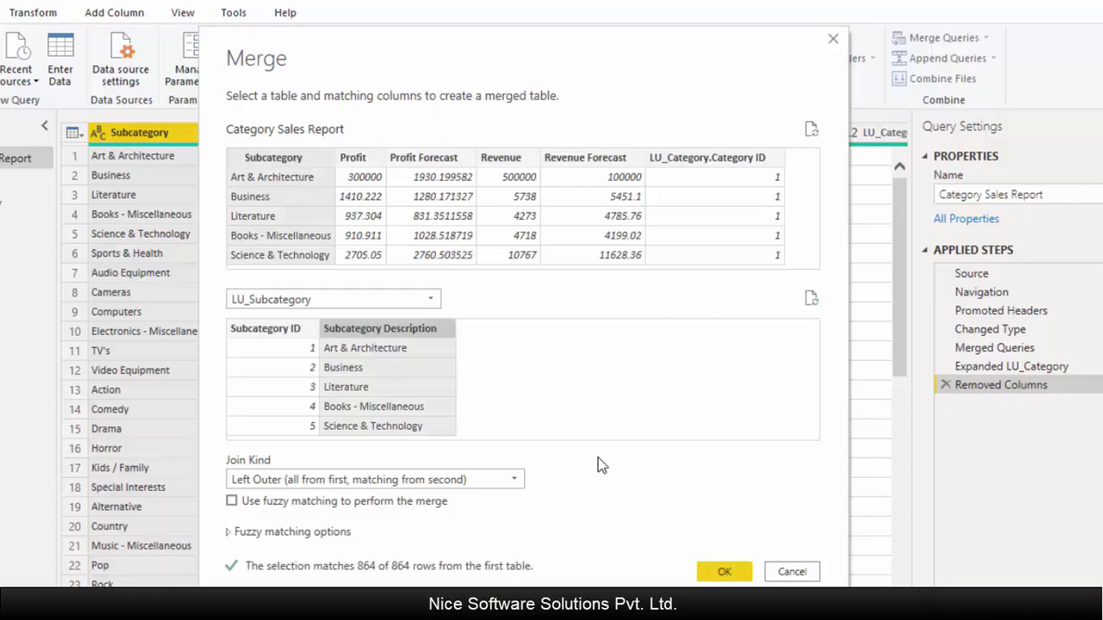
{"action": "left_click", "coordinate": [722, 571]}
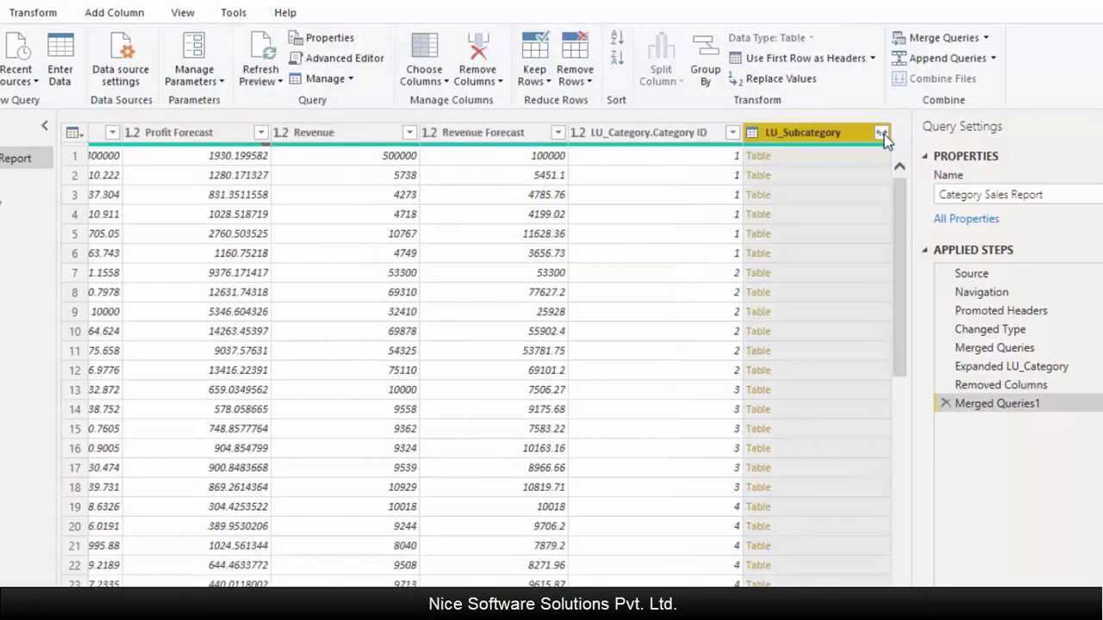
Step: Expand the merged LU_Subcategory column to keep only Subcategory ID
{"action": "left_click", "coordinate": [881, 134]}
{"action": "left_click", "coordinate": [609, 208]}
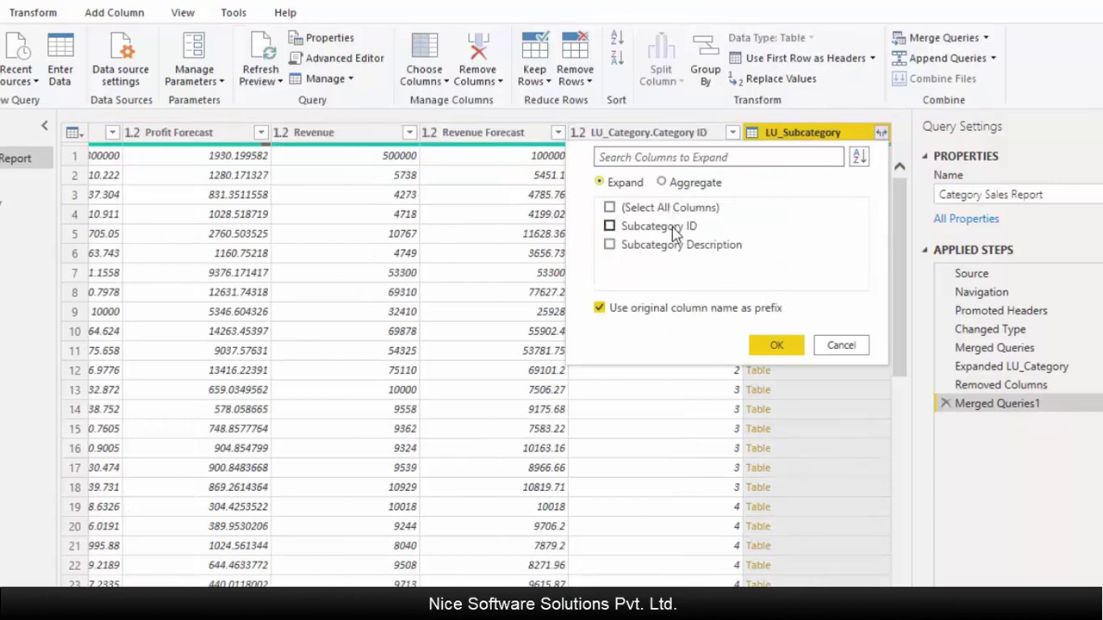
{"action": "left_click", "coordinate": [758, 351]}
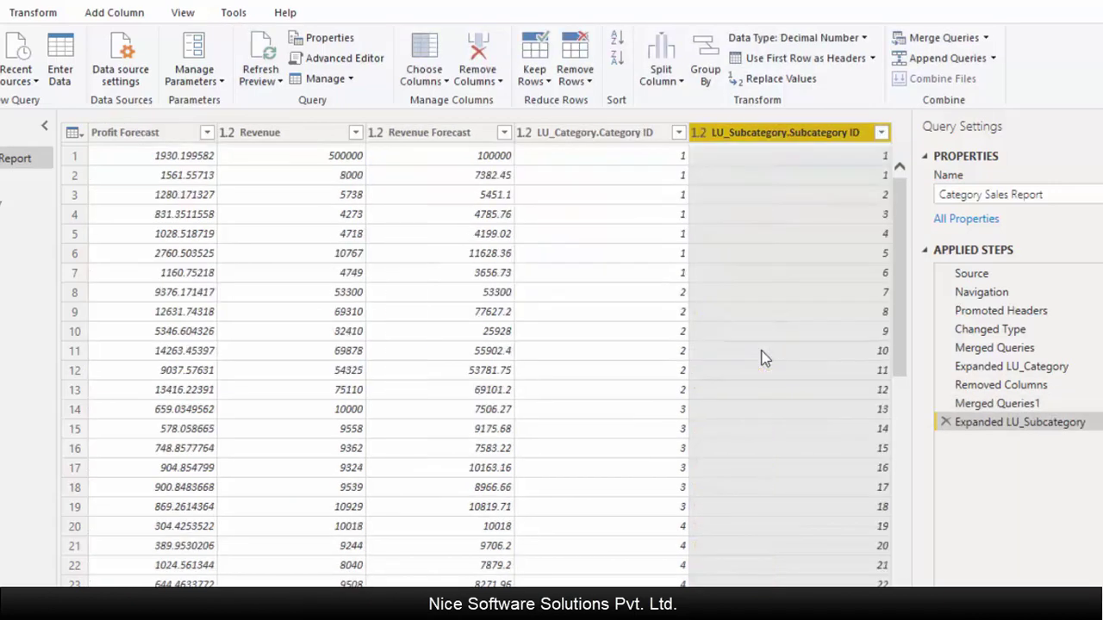
Step: Remove the Subcategory text column from Category Sales Report
{"action": "scroll", "coordinate": [482, 362], "scroll_direction": "left", "scroll_amount": 5}
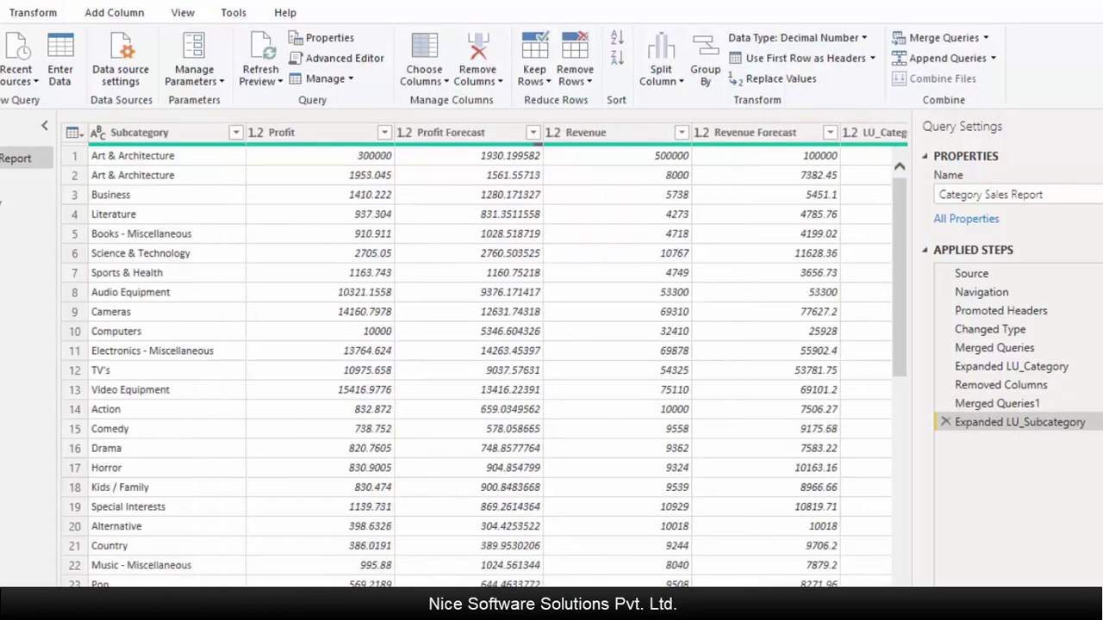
{"action": "right_click", "coordinate": [157, 137]}
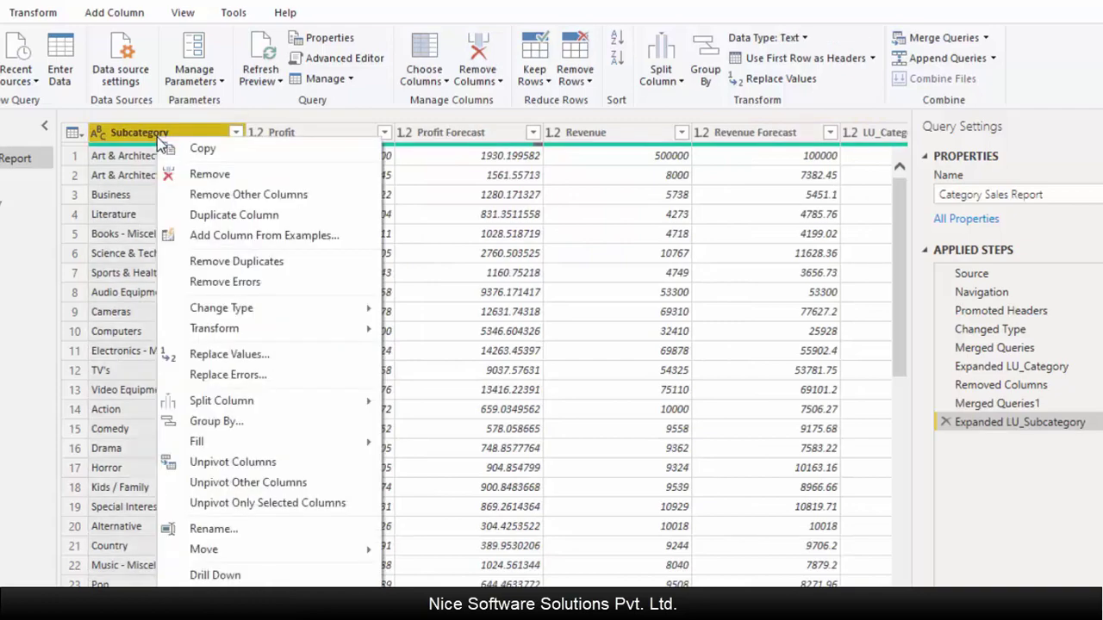
{"action": "left_click", "coordinate": [190, 181]}
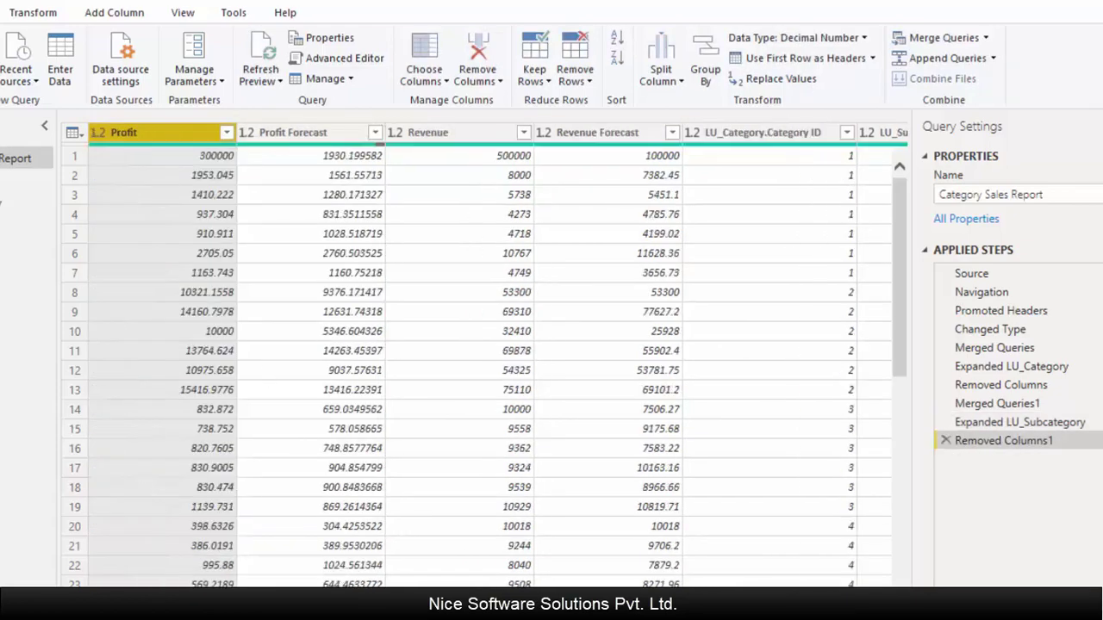
Step: Rename LU_Category.Category ID to Category ID by dropping the table prefix
{"action": "scroll", "coordinate": [635, 535], "scroll_direction": "right", "scroll_amount": 3}
{"action": "double_click", "coordinate": [622, 134]}
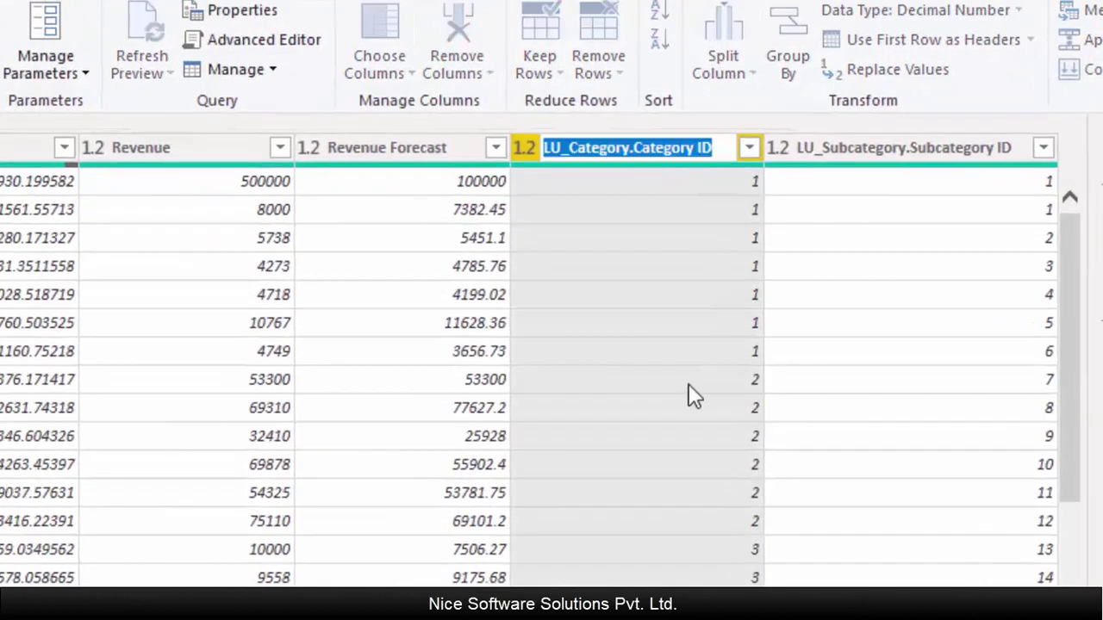
{"action": "key", "text": "End"}
{"action": "key", "text": "ctrl+Left"}
{"action": "key", "text": "ctrl+Left"}
{"action": "key", "text": "shift+Home"}
{"action": "key", "text": "BackSpace"}
{"action": "key", "text": "Return"}
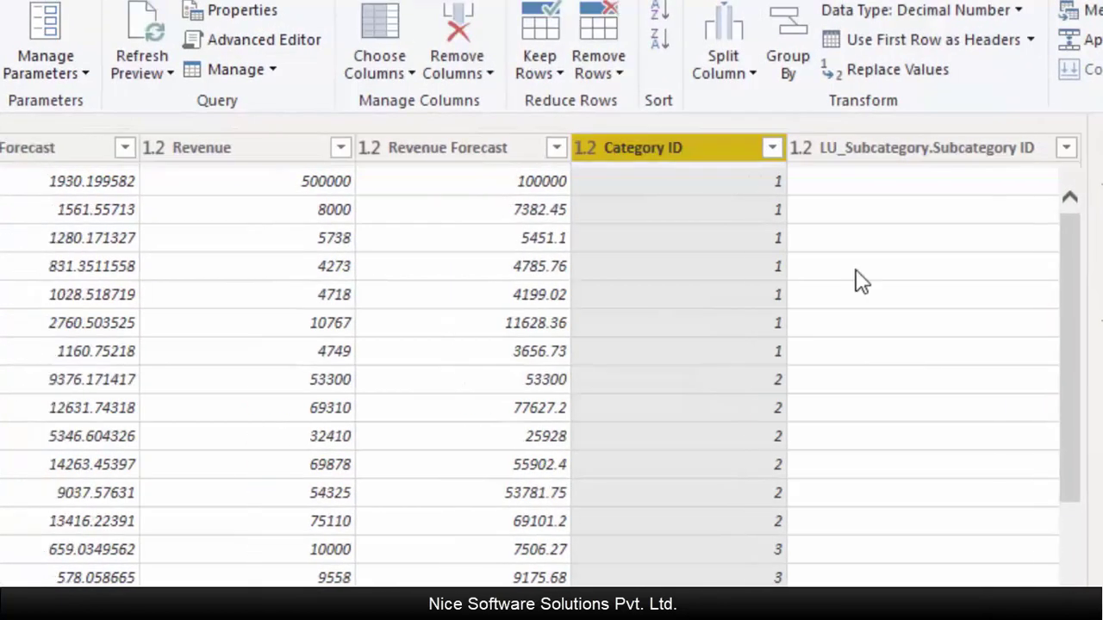
Step: Rename LU_Subcategory.Subcategory ID to Subcategory ID by dropping the table prefix
{"action": "double_click", "coordinate": [909, 148]}
{"action": "key", "text": "End"}
{"action": "key", "text": "ctrl+Left"}
{"action": "key", "text": "ctrl+Left"}
{"action": "key", "text": "shift+Home"}
{"action": "key", "text": "BackSpace"}
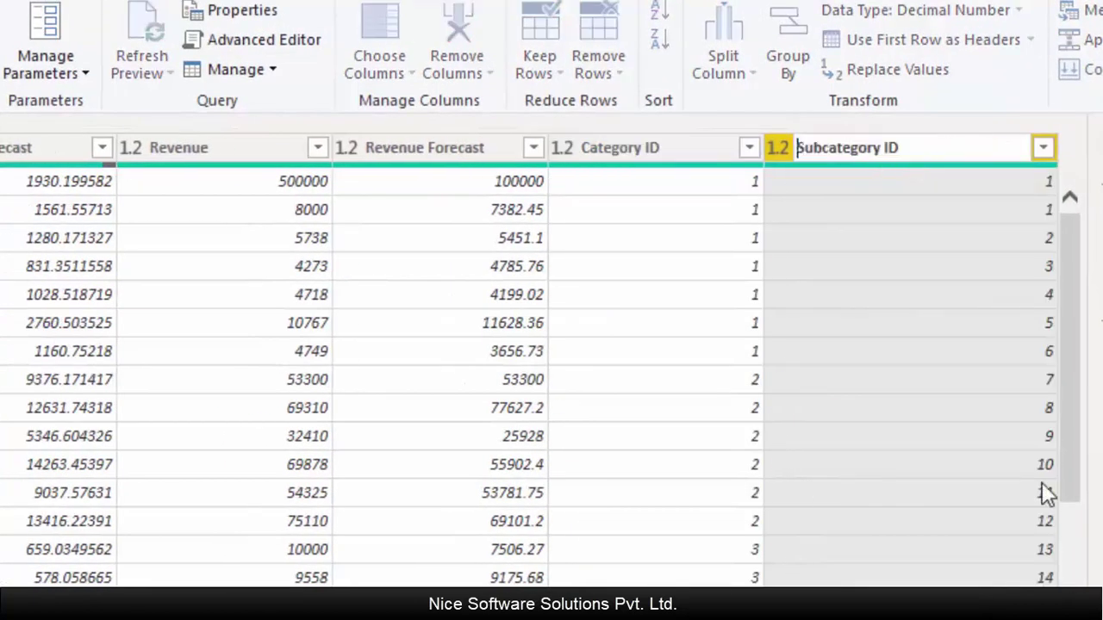
{"action": "key", "text": "Return"}
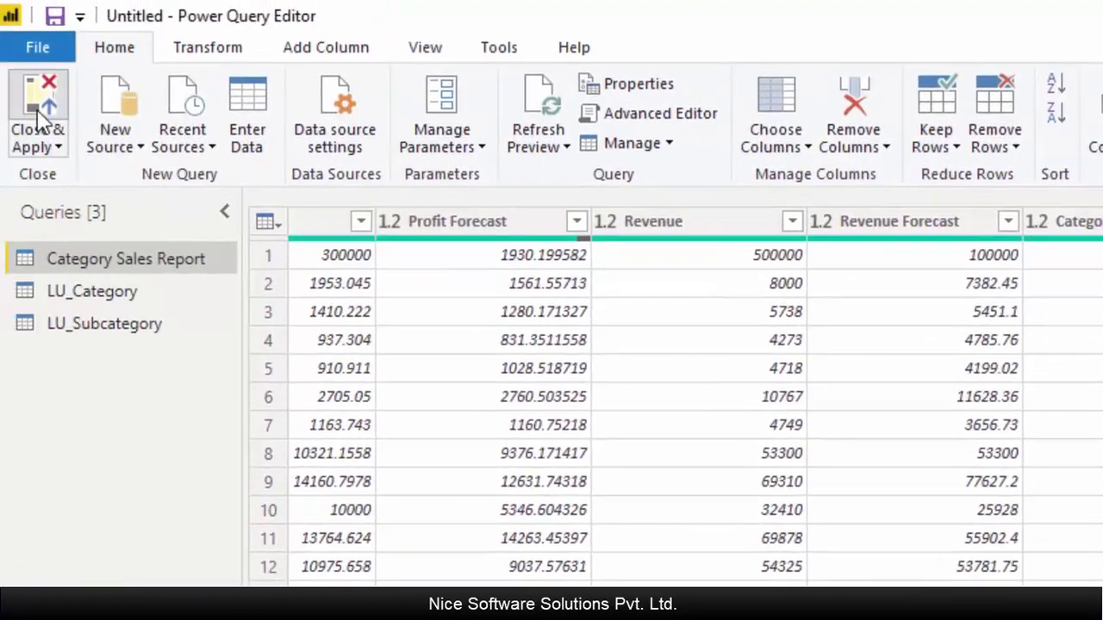
Step: Apply the query changes and arrange LU_Category below and LU_Subcategory beside Category Sales Report in Model view
{"action": "left_click", "coordinate": [41, 119]}
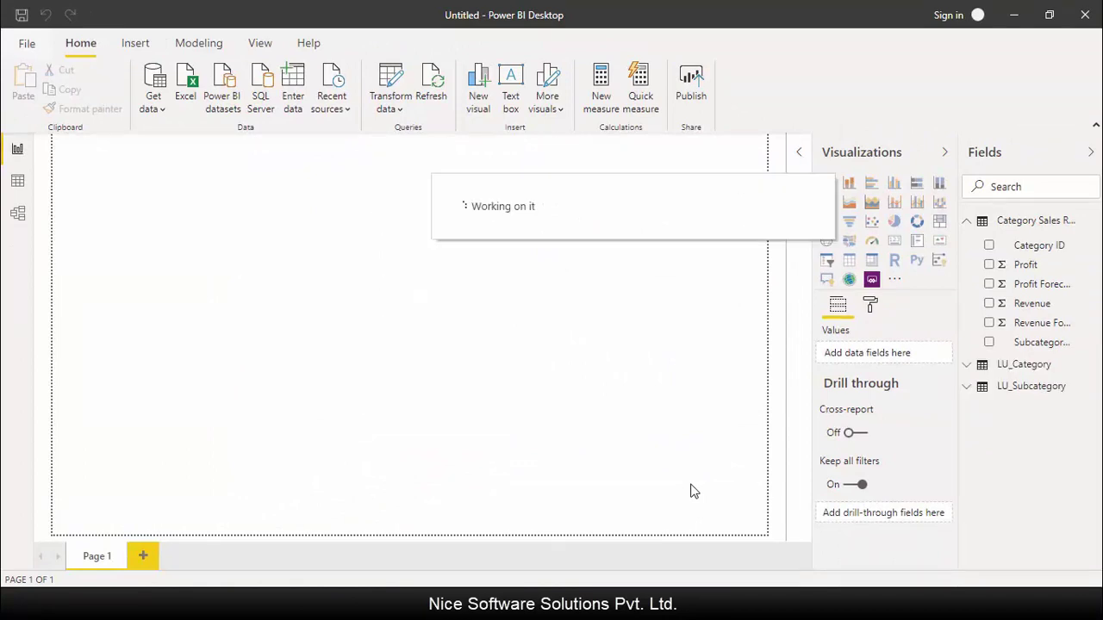
{"action": "left_click", "coordinate": [24, 216]}
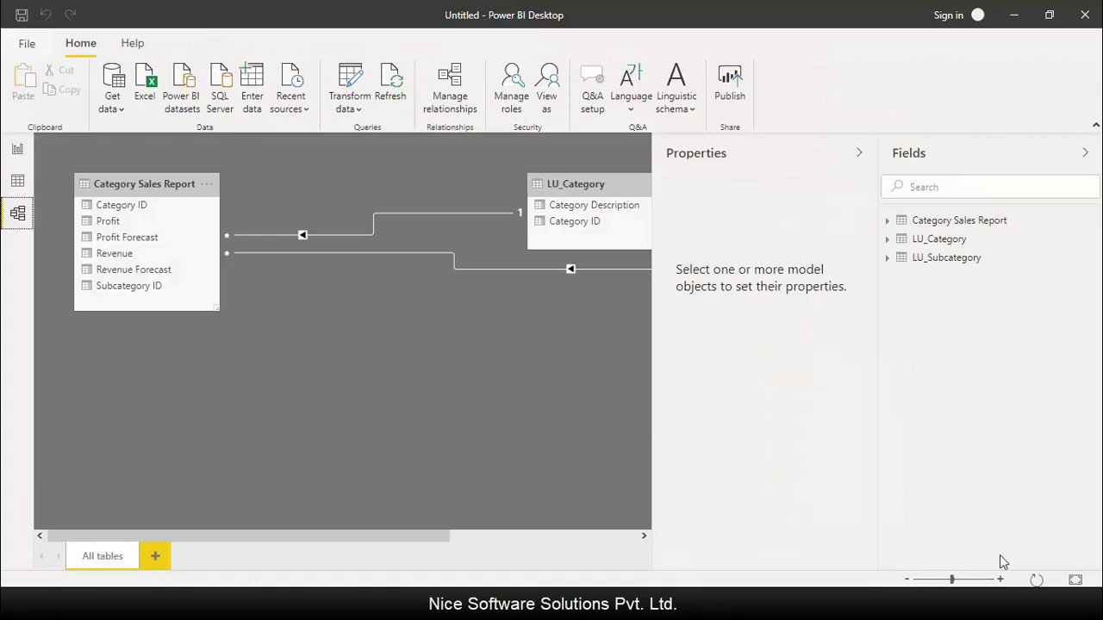
{"action": "left_click_drag", "start_coordinate": [411, 170], "coordinate": [208, 345]}
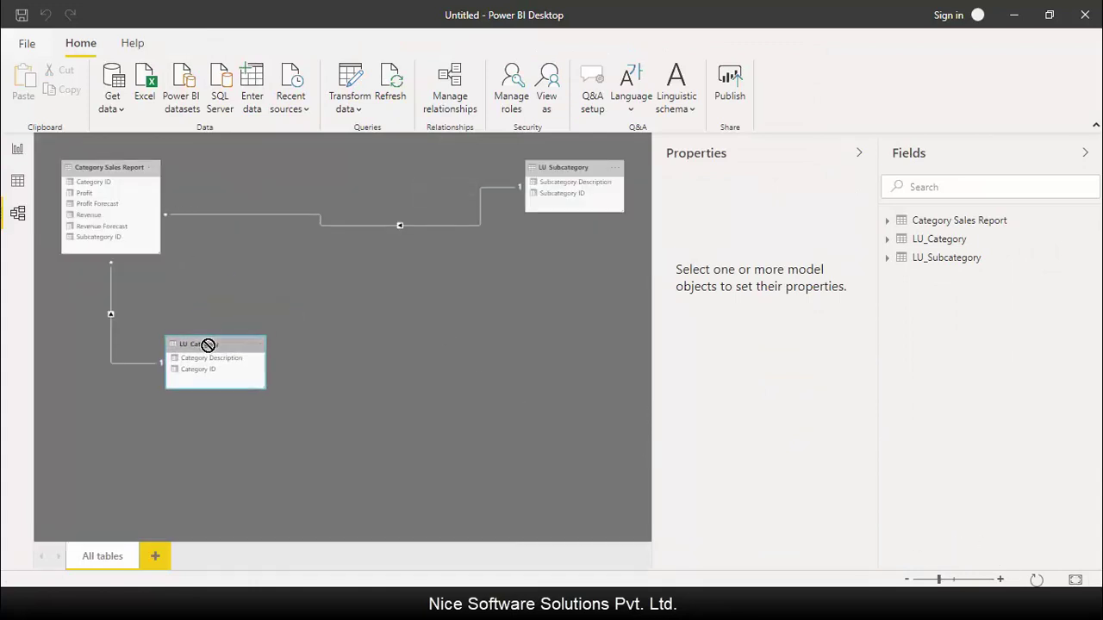
{"action": "left_click_drag", "start_coordinate": [547, 170], "coordinate": [308, 239]}
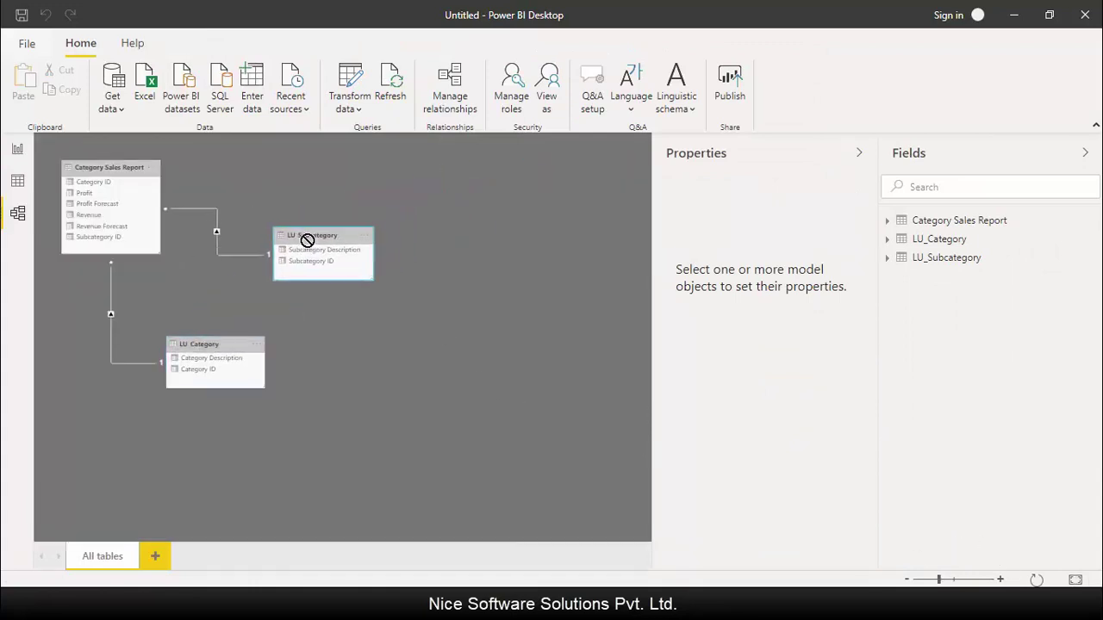
{"action": "left_click", "coordinate": [1075, 579]}
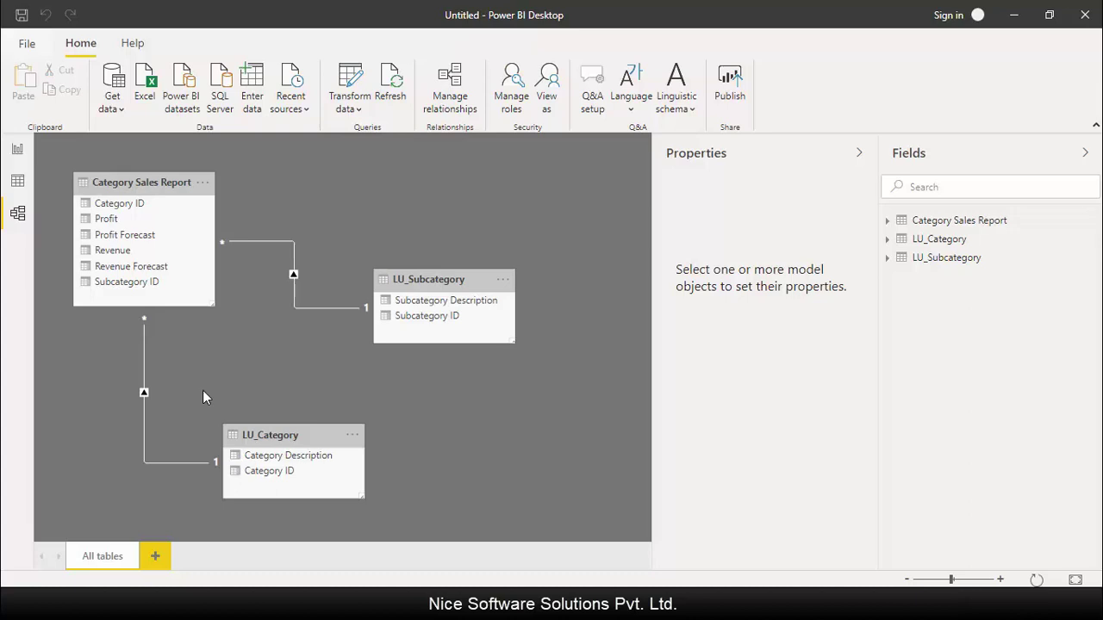
Step: Add a clustered column chart to the report page and enlarge it
{"action": "left_click", "coordinate": [17, 152]}
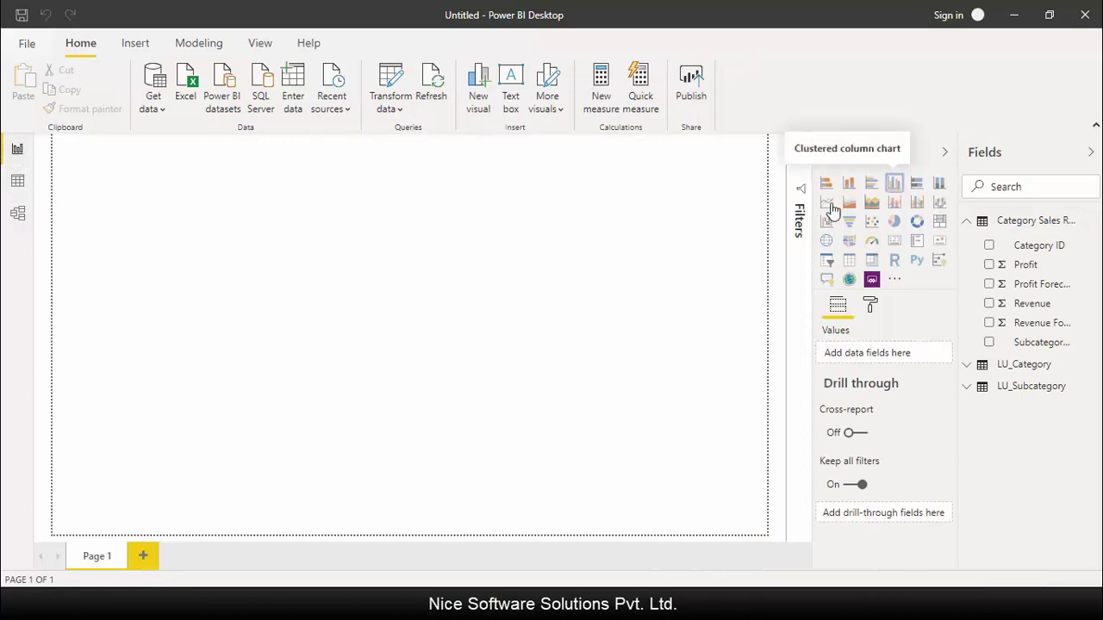
{"action": "left_click", "coordinate": [894, 185]}
{"action": "left_click_drag", "start_coordinate": [118, 217], "coordinate": [334, 285]}
{"action": "left_click_drag", "start_coordinate": [422, 307], "coordinate": [654, 323]}
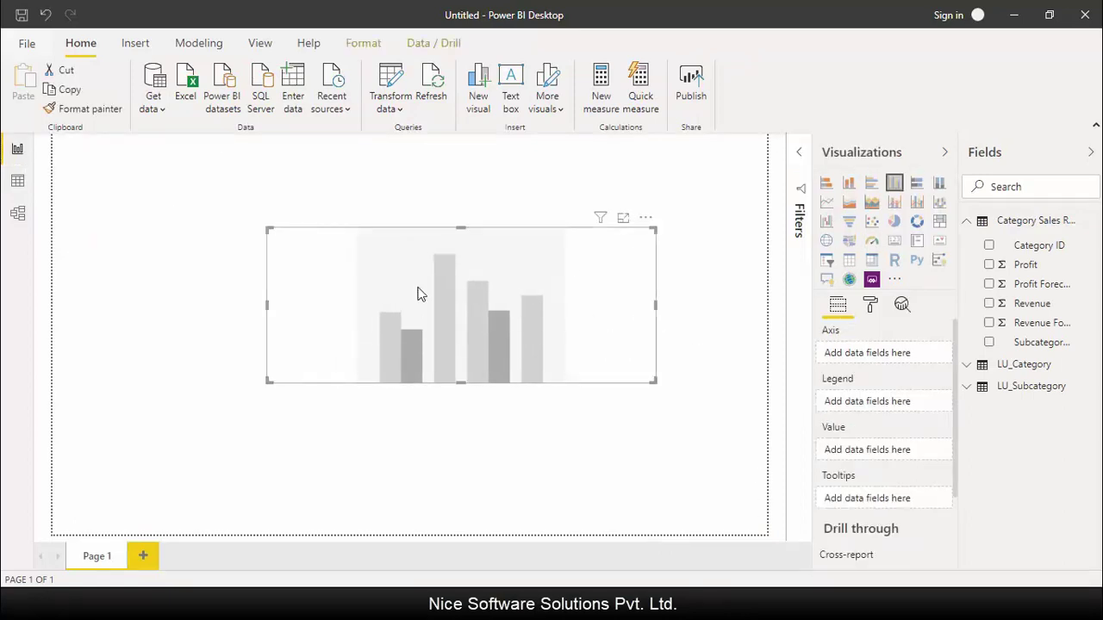
{"action": "left_click_drag", "start_coordinate": [457, 227], "coordinate": [456, 152]}
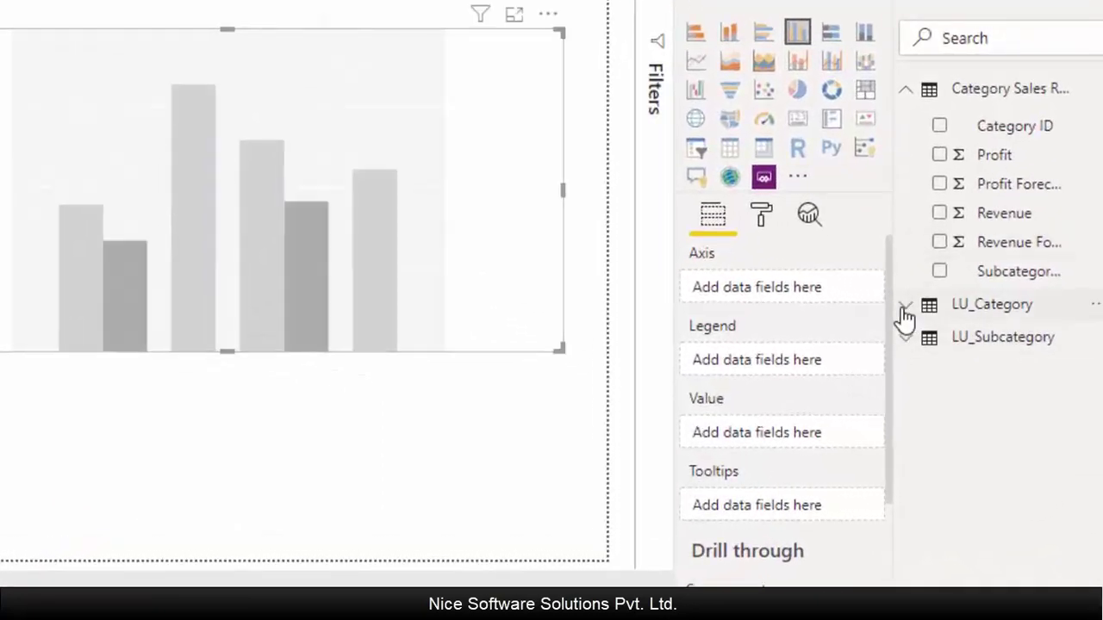
Step: Put Category and Subcategory Description on the chart axis, with Revenue and Profit as values
{"action": "left_click", "coordinate": [905, 307]}
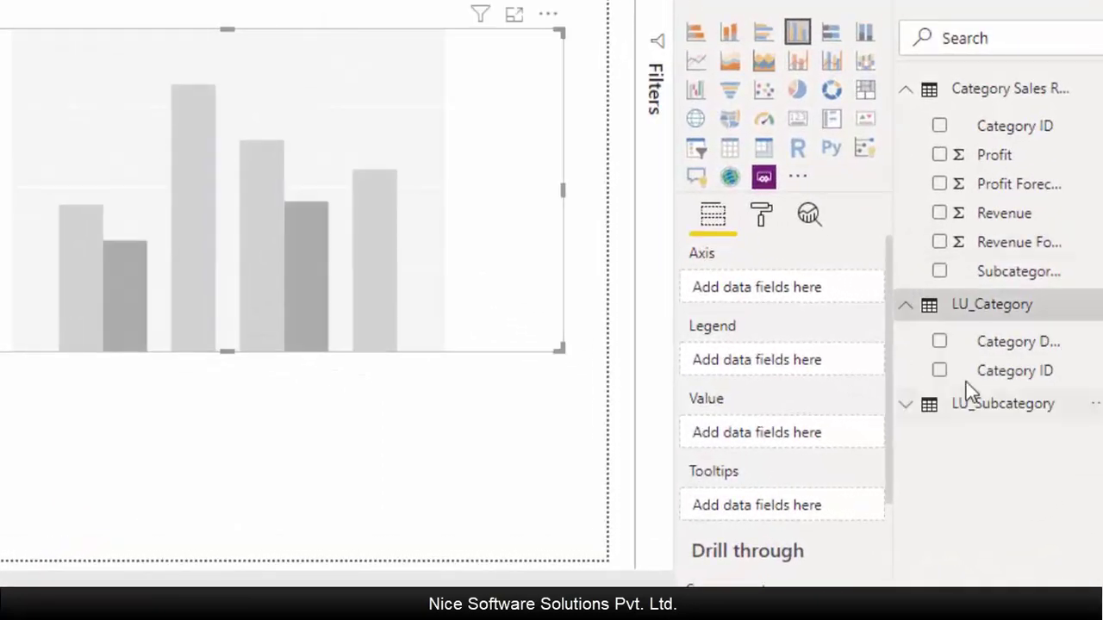
{"action": "left_click_drag", "start_coordinate": [987, 353], "coordinate": [776, 293]}
{"action": "left_click", "coordinate": [972, 412]}
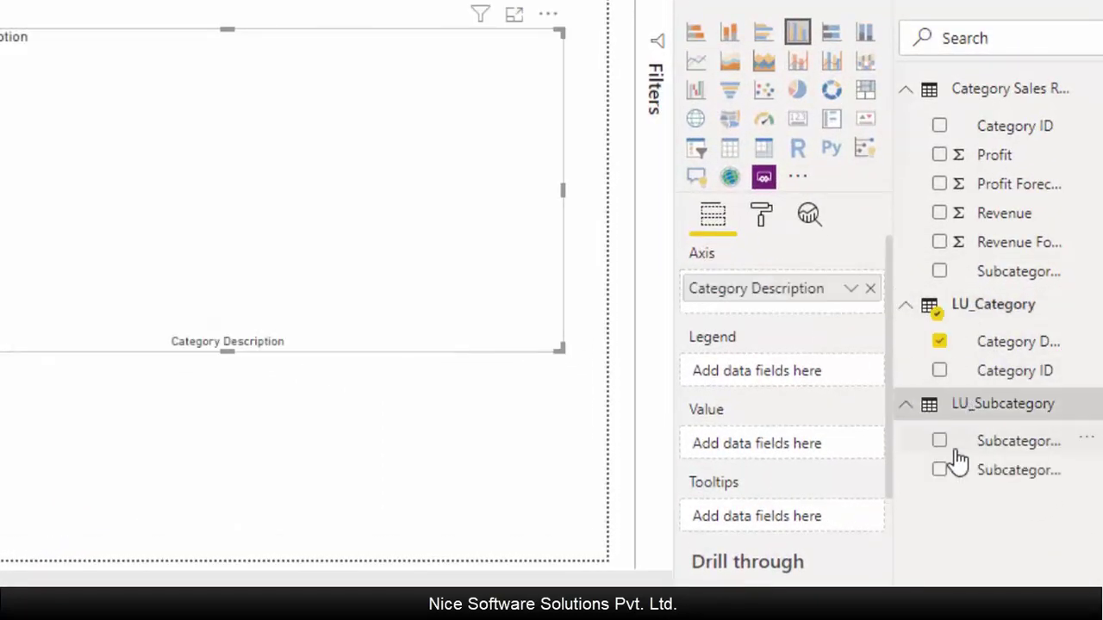
{"action": "left_click_drag", "start_coordinate": [957, 444], "coordinate": [810, 323]}
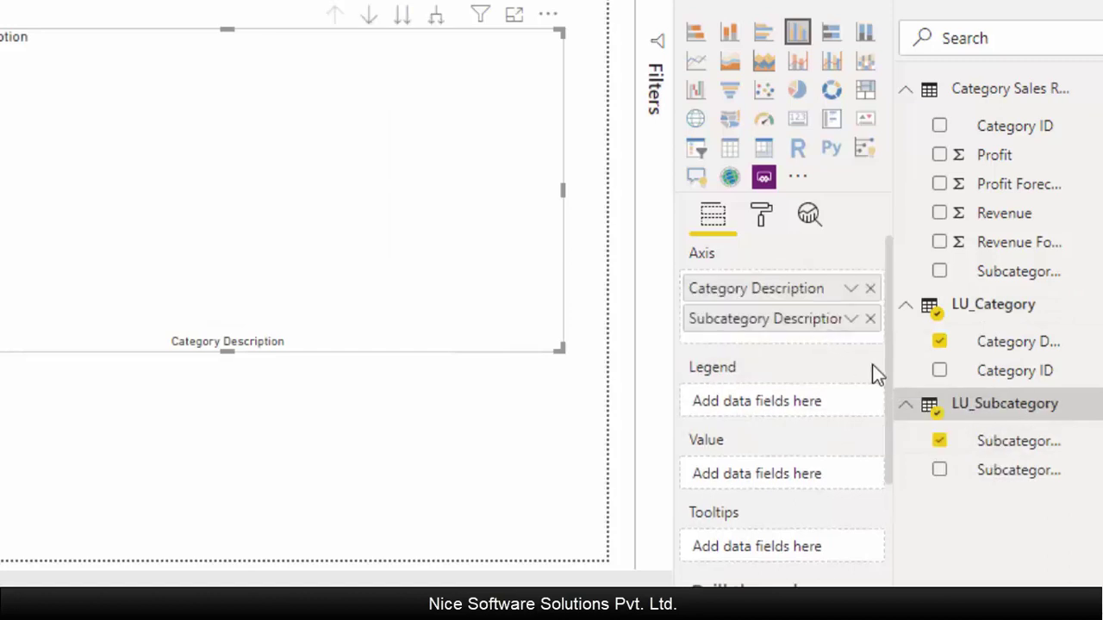
{"action": "left_click_drag", "start_coordinate": [965, 212], "coordinate": [766, 478]}
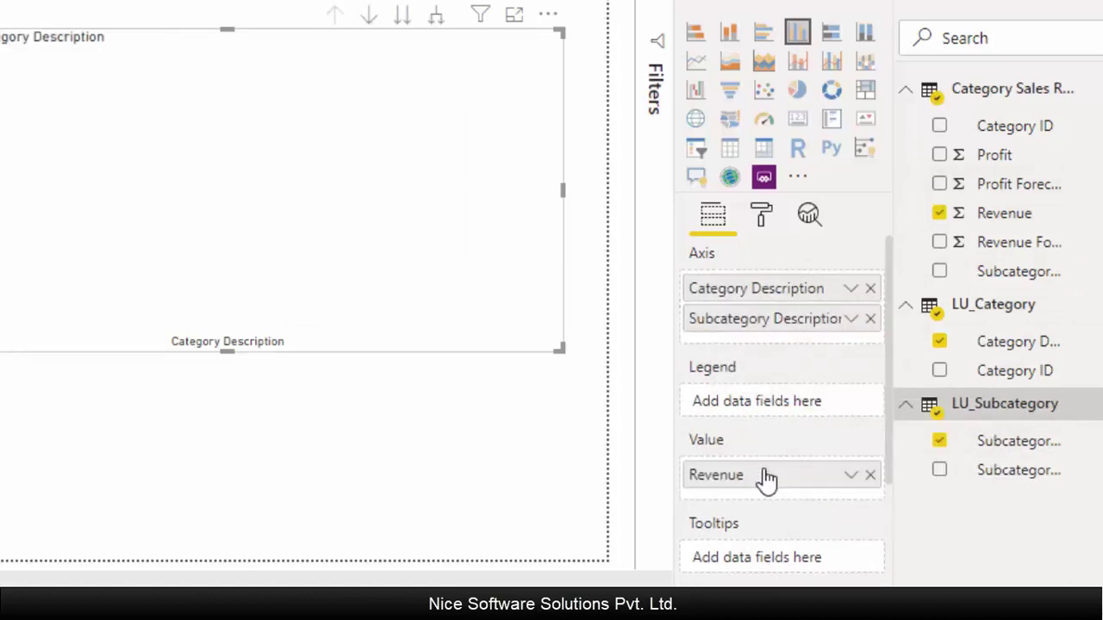
{"action": "left_click_drag", "start_coordinate": [972, 156], "coordinate": [776, 507]}
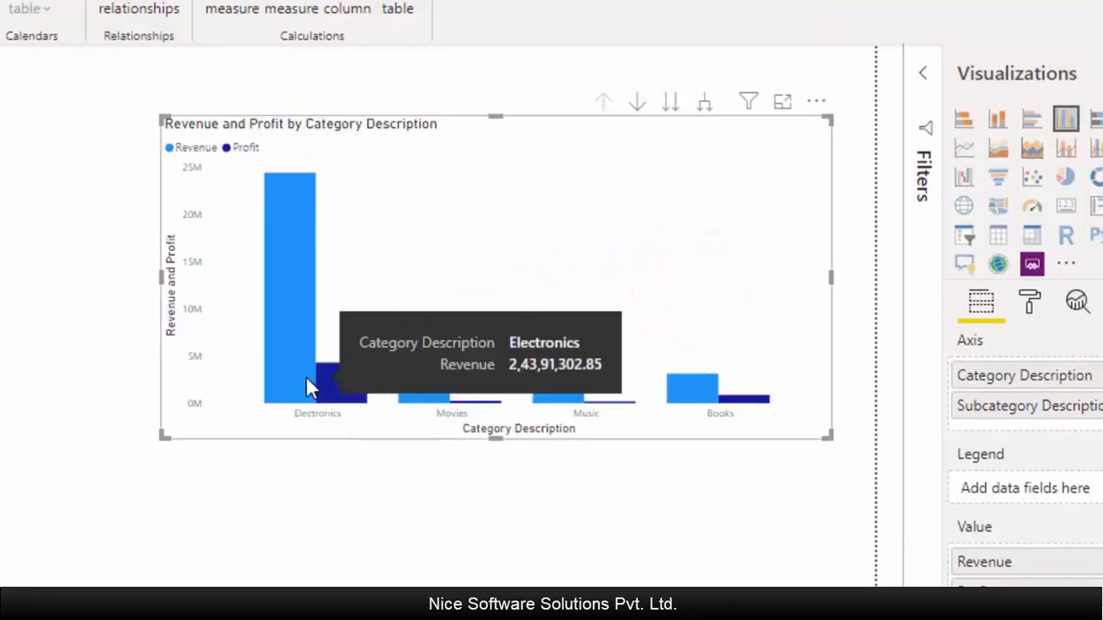
Step: Make the Revenue/Profit chart taller and drill Electronics down into subcategories like Cameras and Computers
{"action": "left_click_drag", "start_coordinate": [497, 116], "coordinate": [496, 45]}
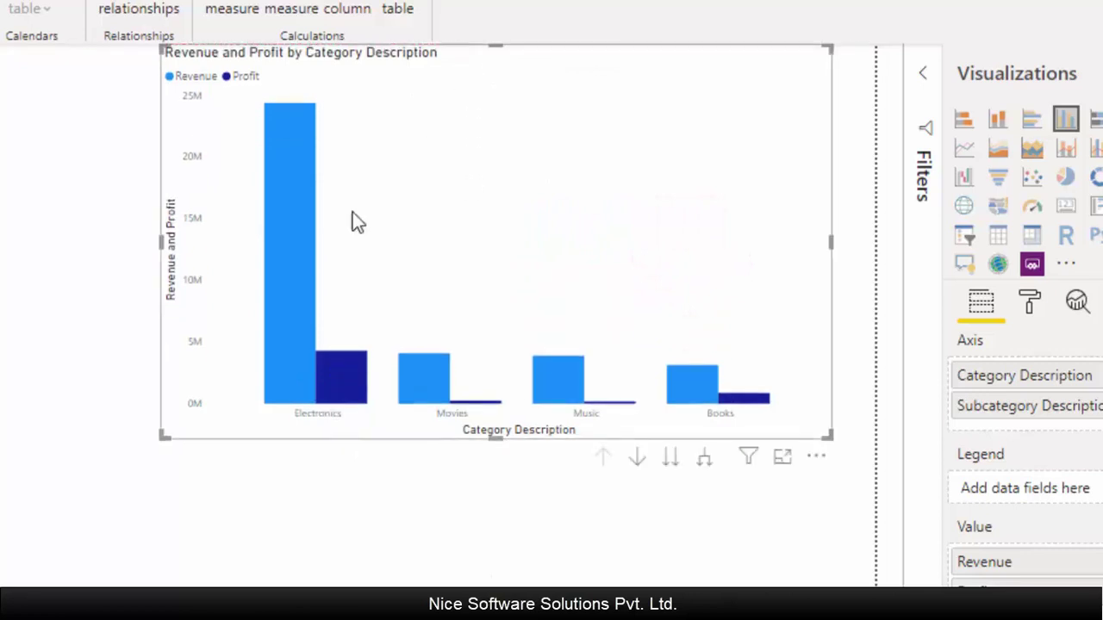
{"action": "right_click", "coordinate": [300, 386]}
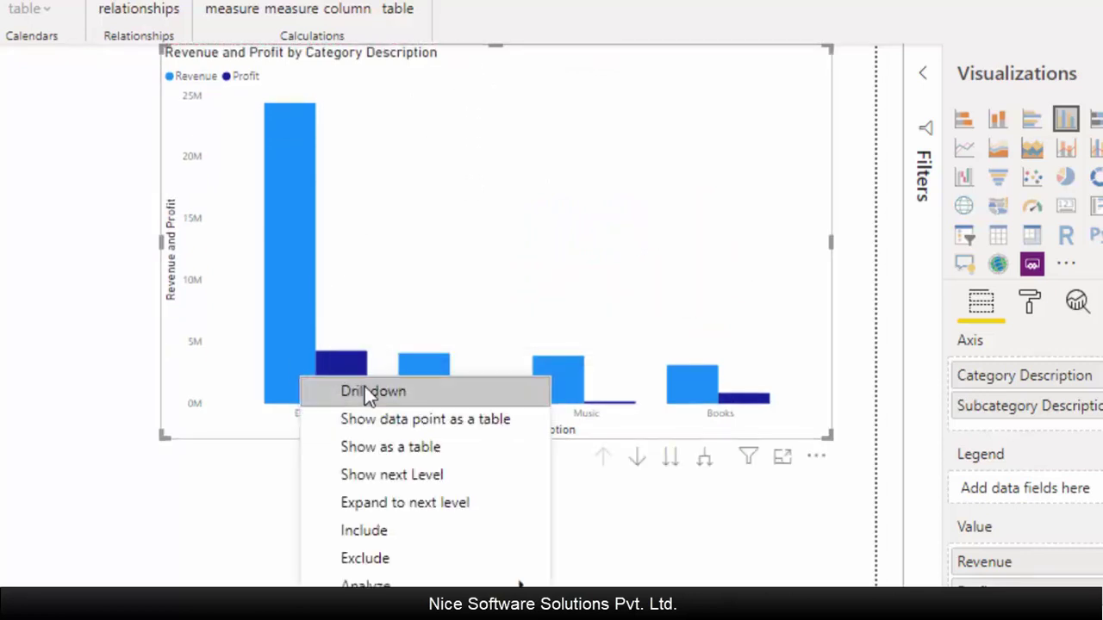
{"action": "left_click", "coordinate": [400, 390]}
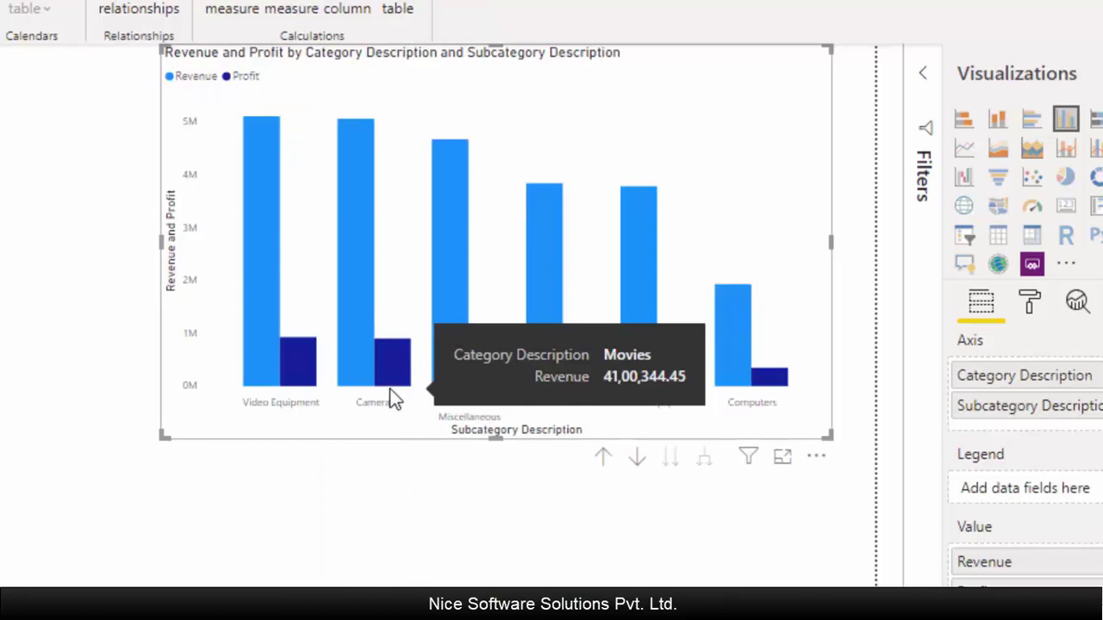